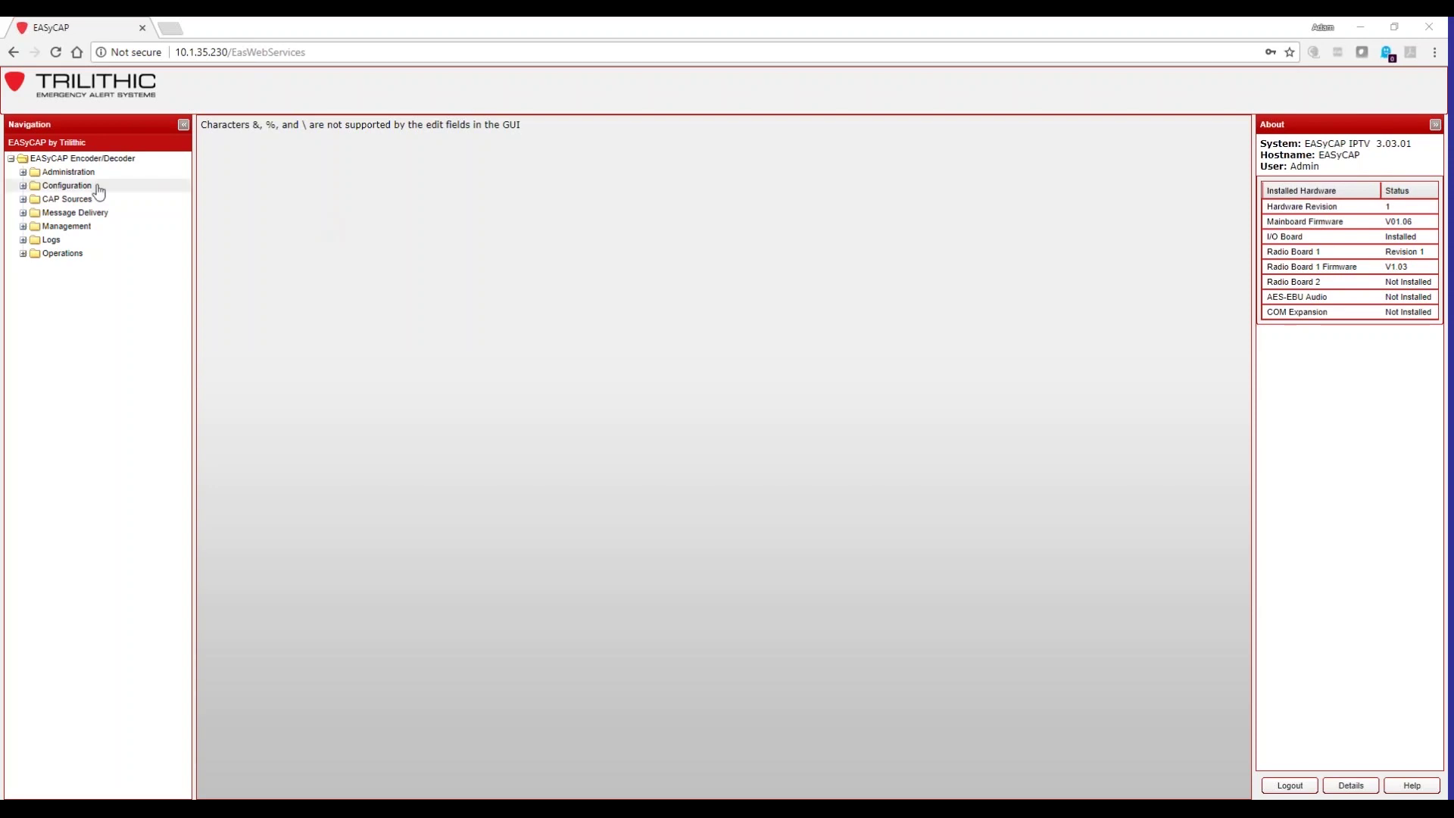
Open the audio/radio source settings and review the channel, audio source and radio band options, keeping Channel 1 on Internal Radio Receiver.
{"action": "left_click", "coordinate": [24, 186]}
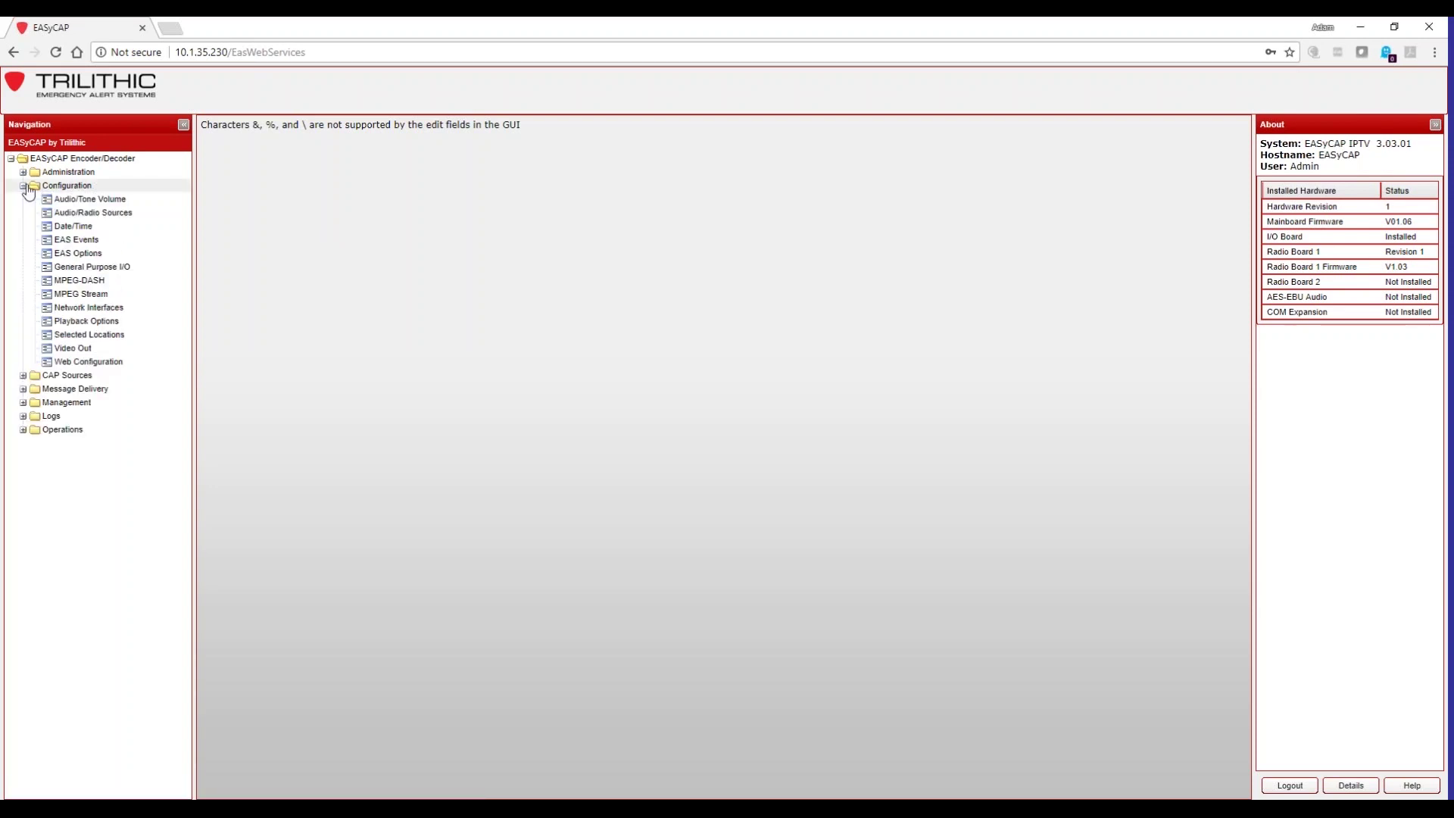
{"action": "left_click", "coordinate": [102, 214]}
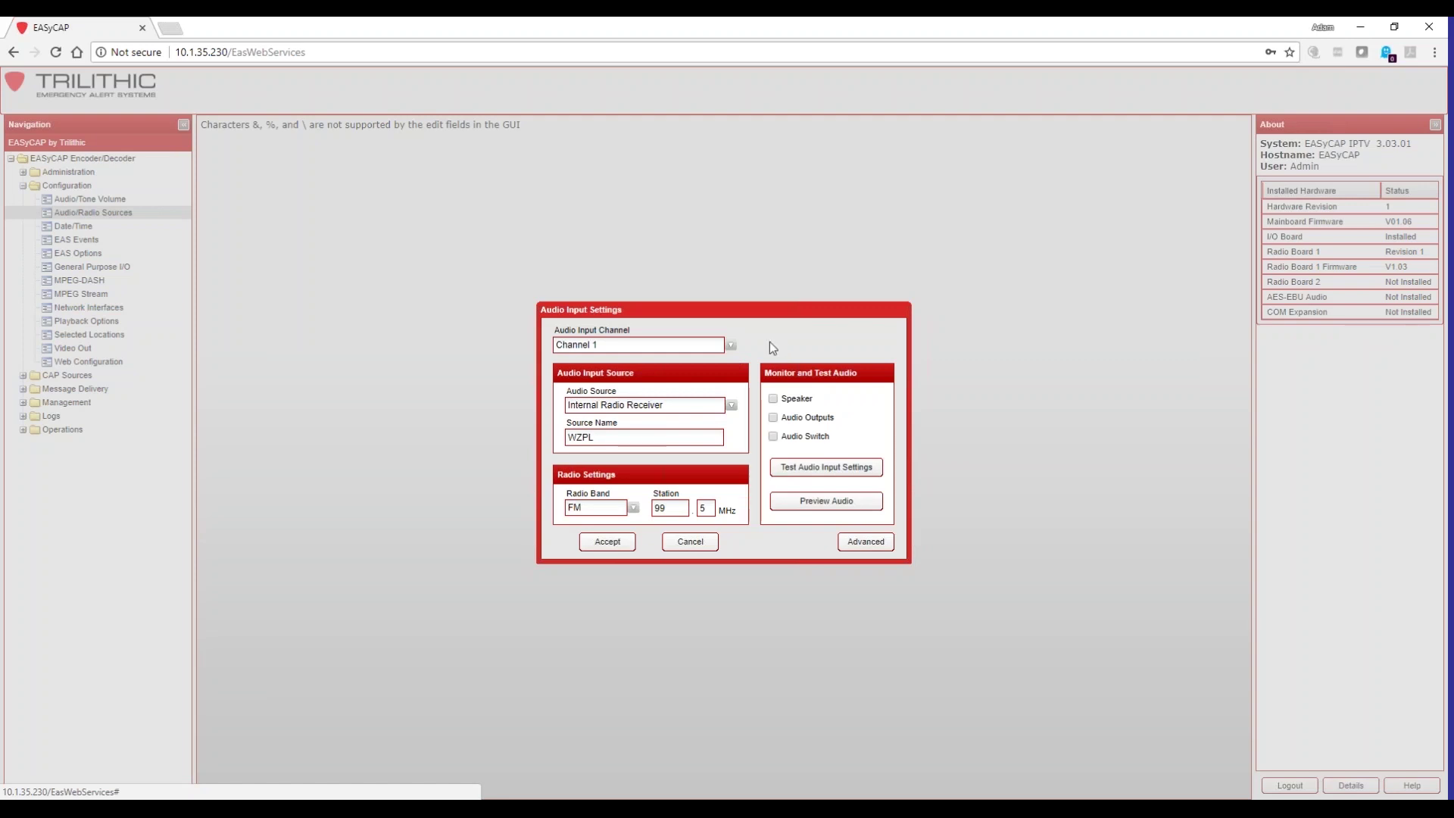
{"action": "left_click", "coordinate": [729, 346]}
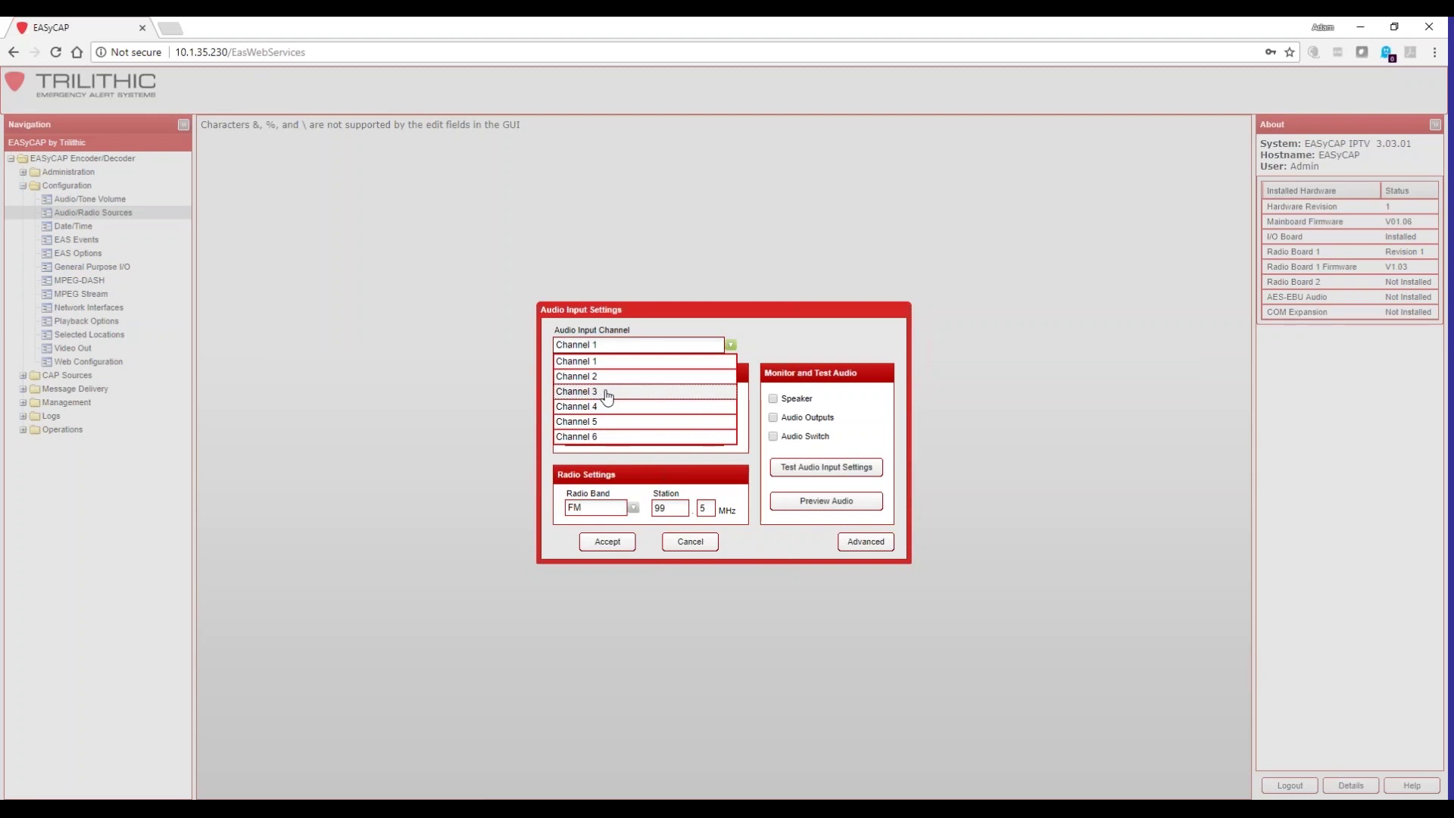
{"action": "left_click", "coordinate": [792, 350]}
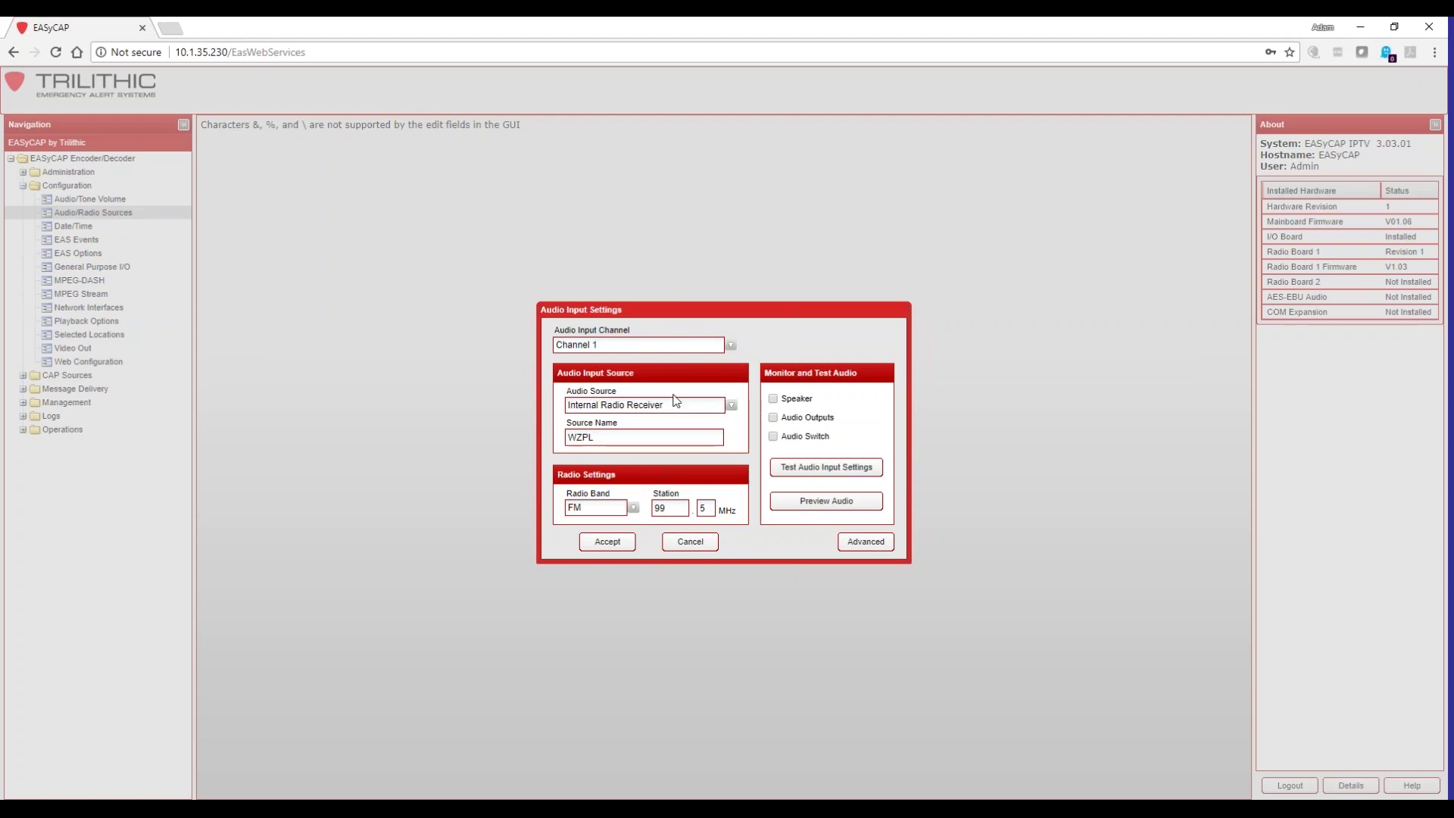
{"action": "left_click", "coordinate": [732, 408]}
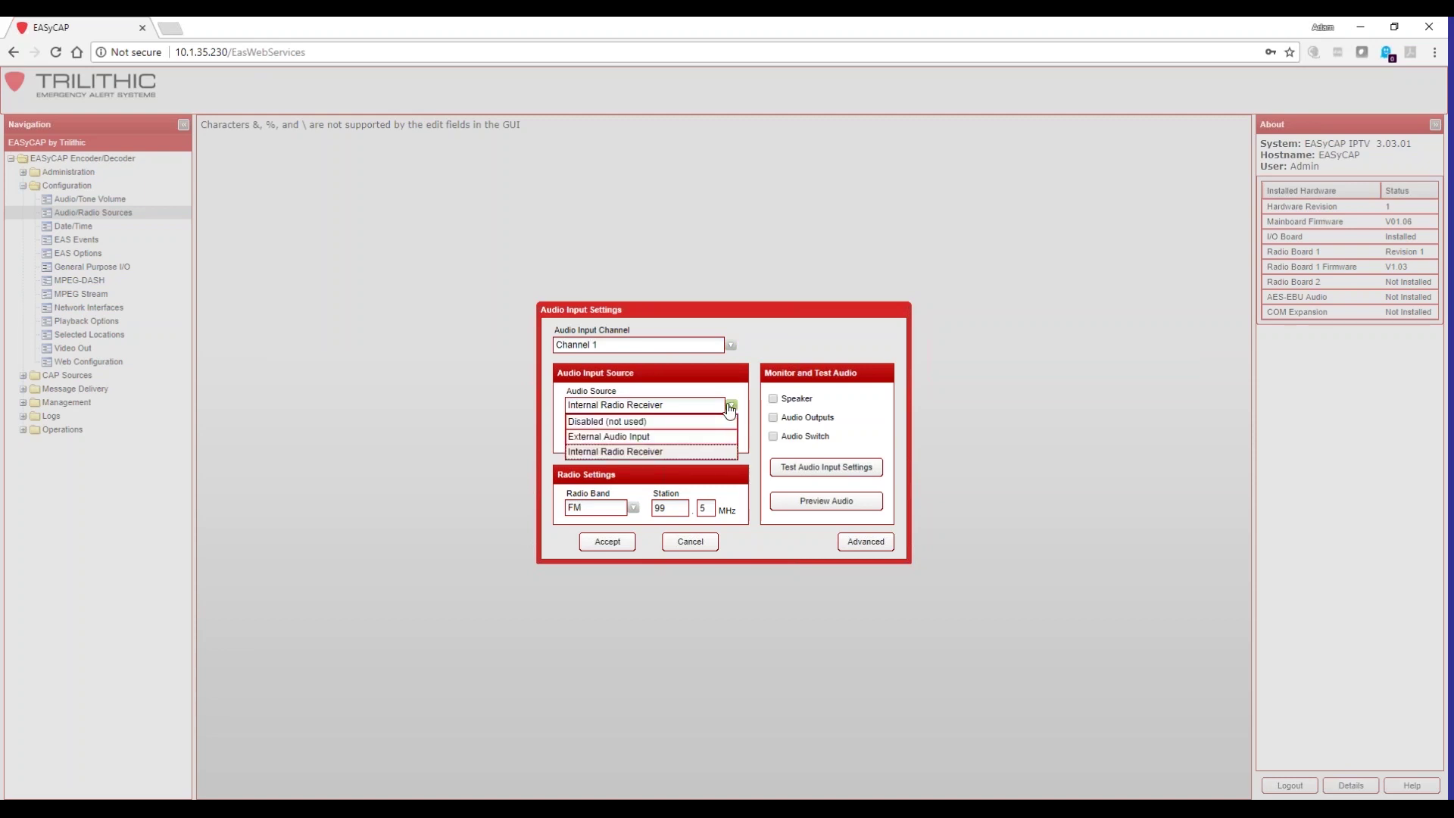
{"action": "left_click", "coordinate": [665, 453]}
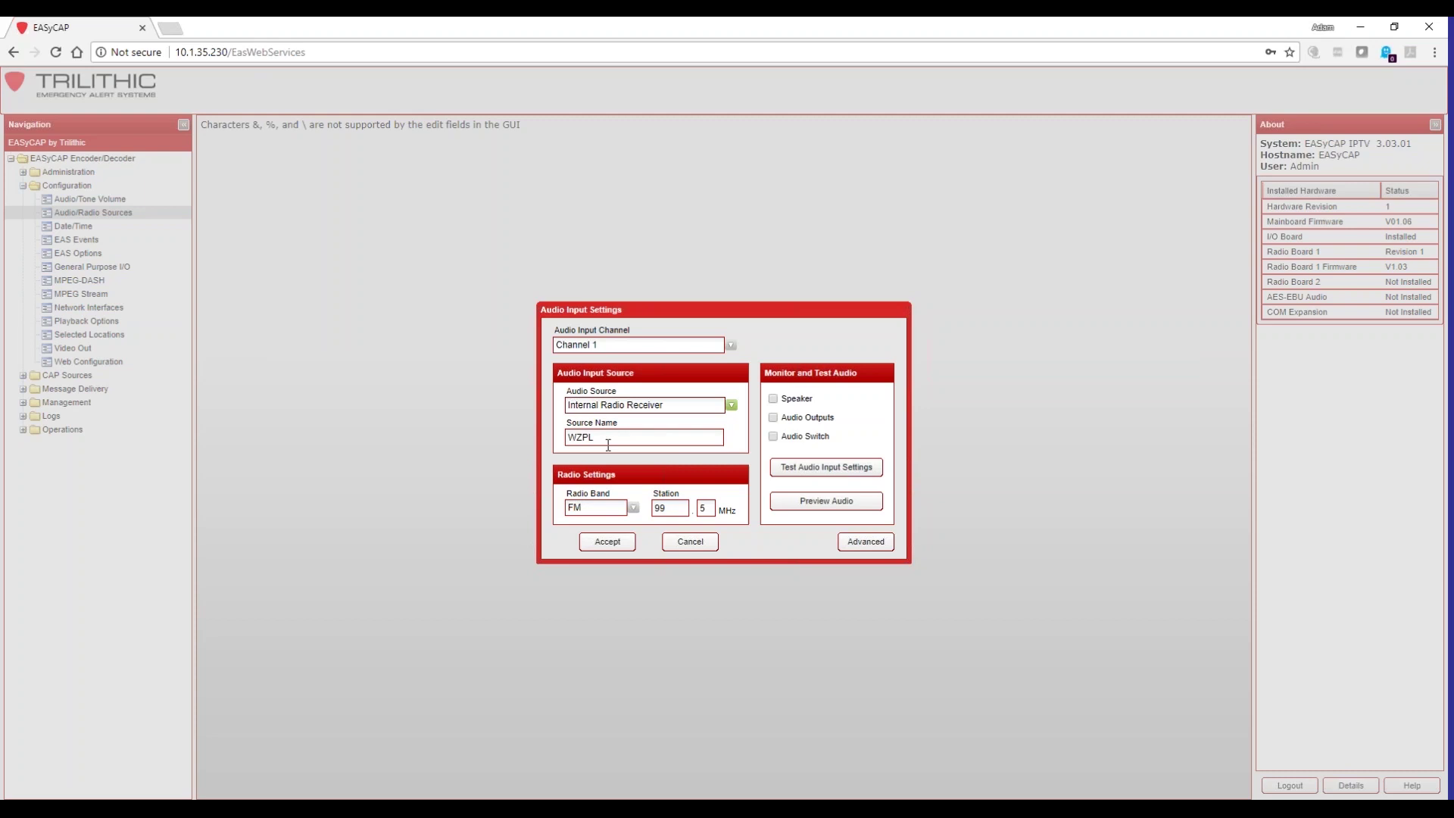
{"action": "left_click", "coordinate": [628, 508]}
{"action": "left_click", "coordinate": [634, 509]}
Review the audio input settings of Channels 2 and 3, accept them, and recheck Channel 1 without changes.
{"action": "left_click", "coordinate": [731, 345]}
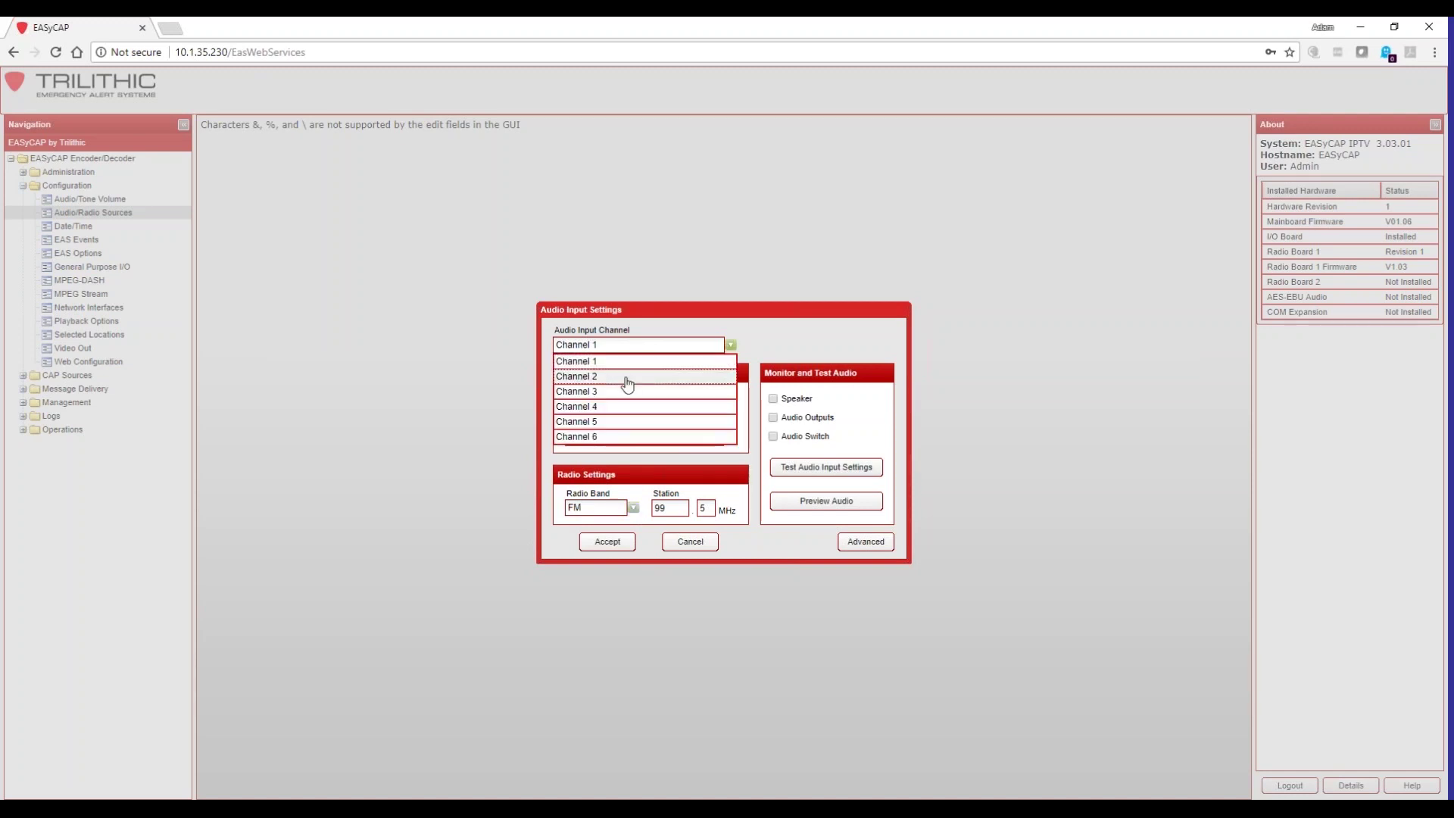
{"action": "left_click", "coordinate": [627, 384]}
{"action": "left_click", "coordinate": [729, 346]}
{"action": "left_click", "coordinate": [617, 393]}
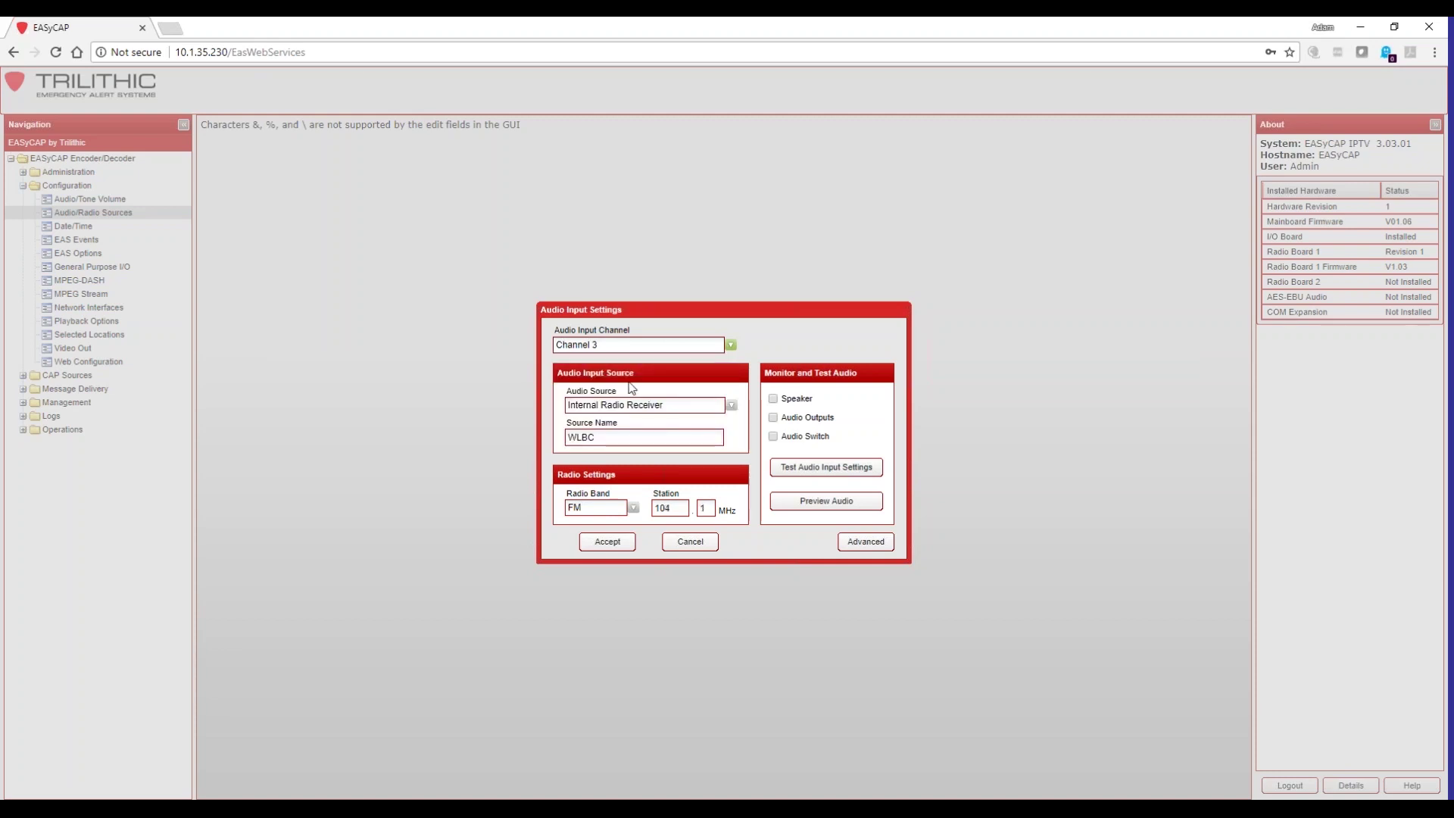
{"action": "left_click", "coordinate": [628, 543]}
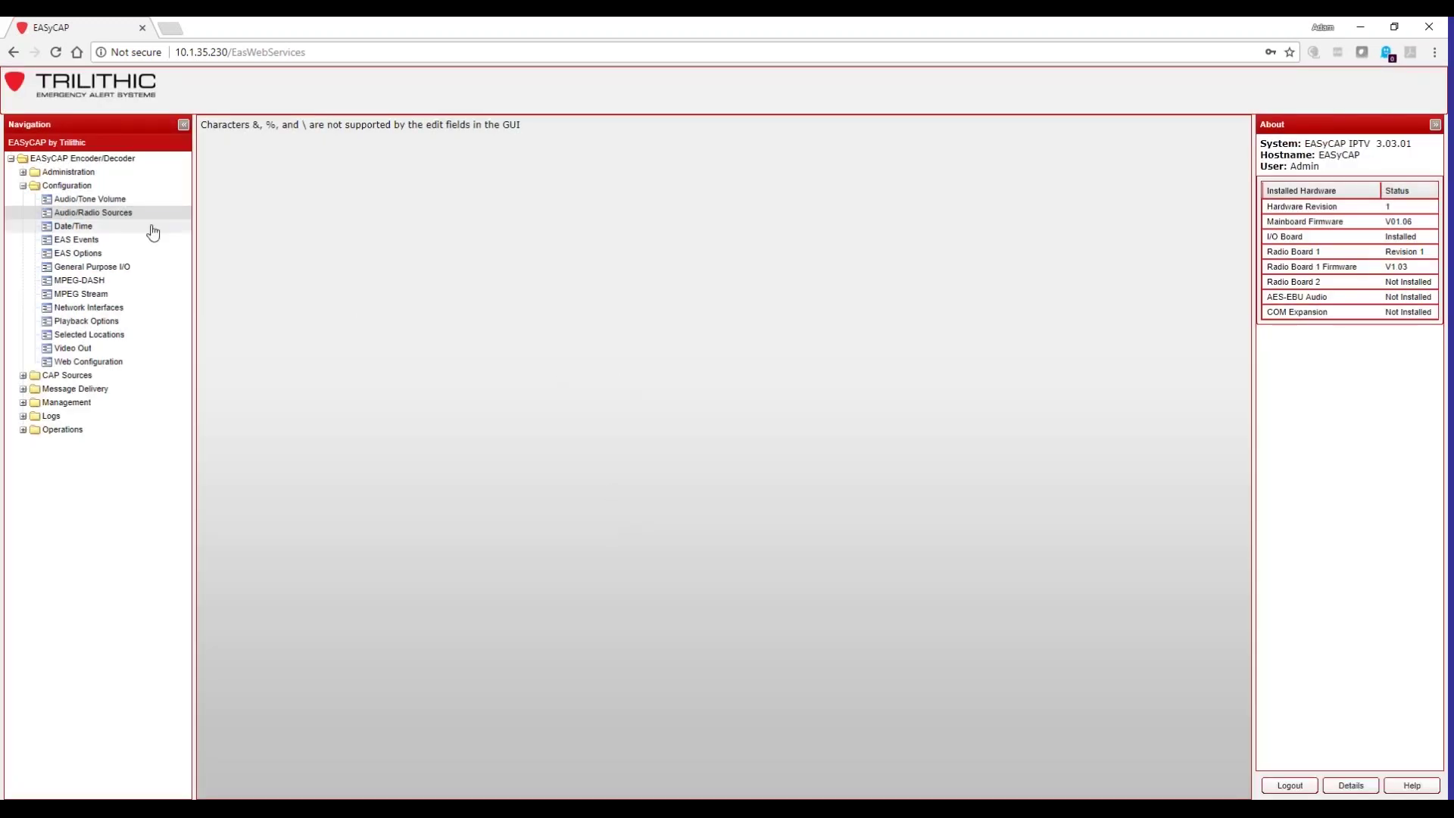
{"action": "left_click", "coordinate": [115, 214]}
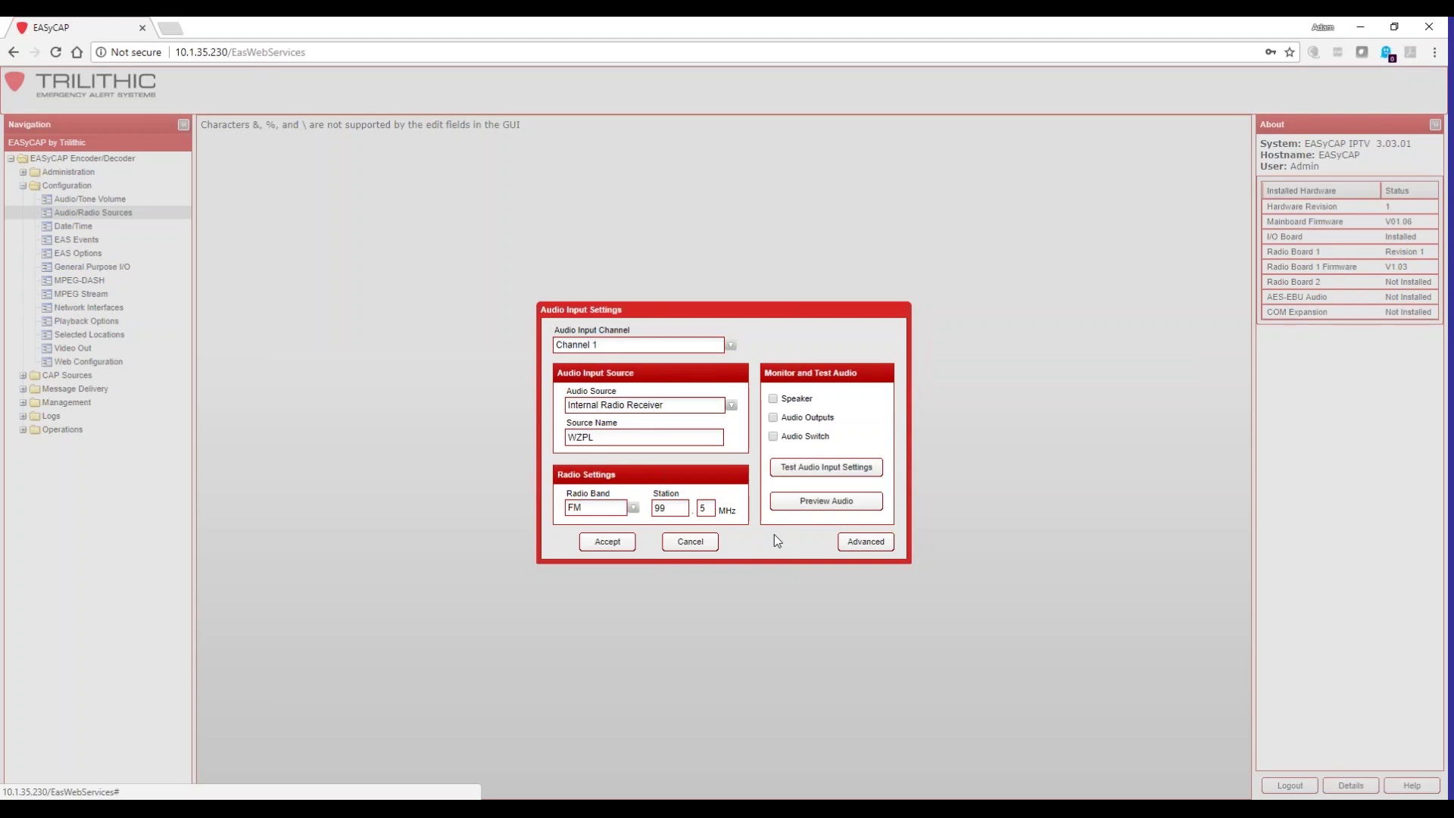
{"action": "left_click", "coordinate": [691, 543]}
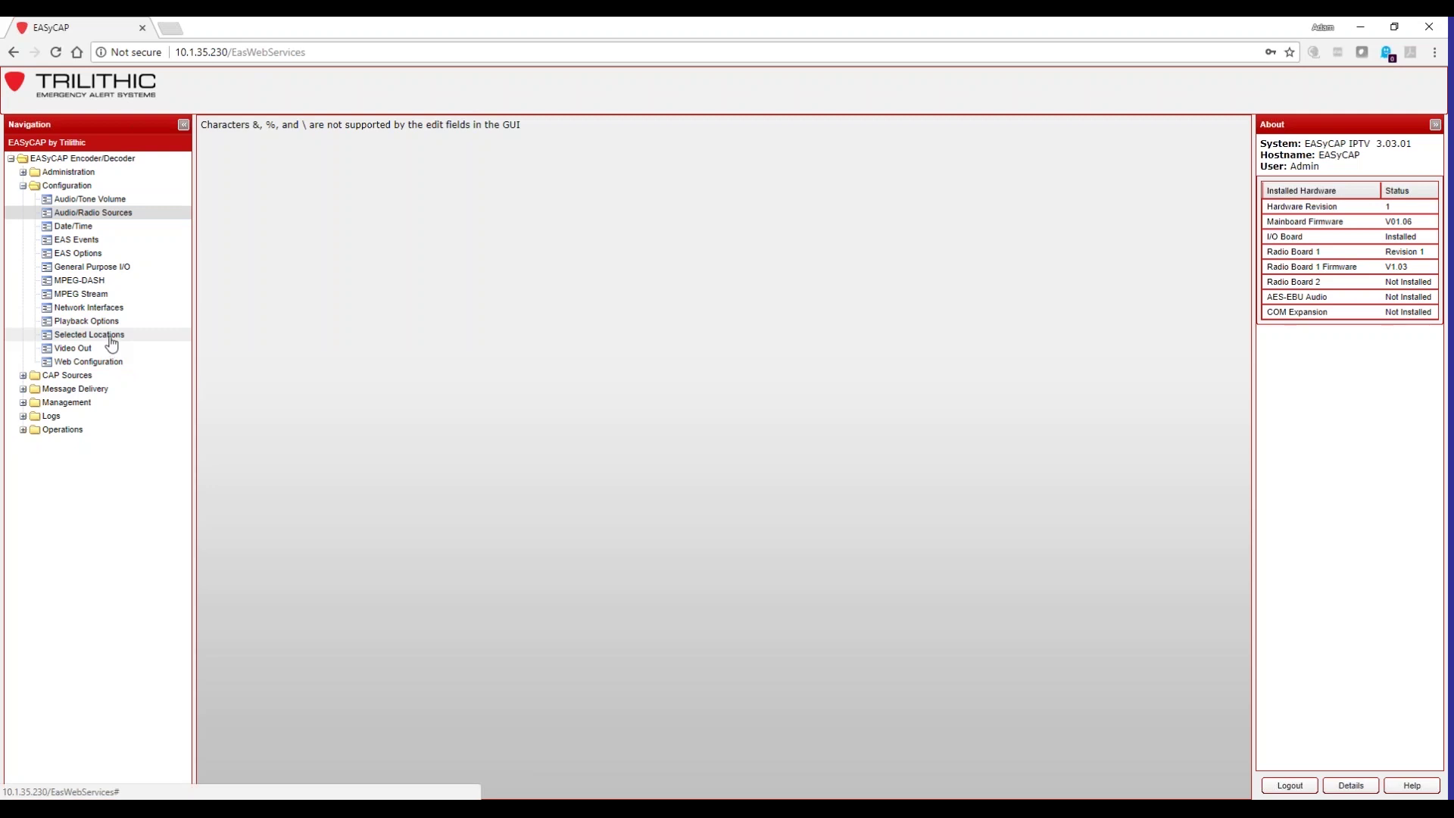
Open the selected locations configuration and list the available counties for Indiana.
{"action": "left_click", "coordinate": [90, 335]}
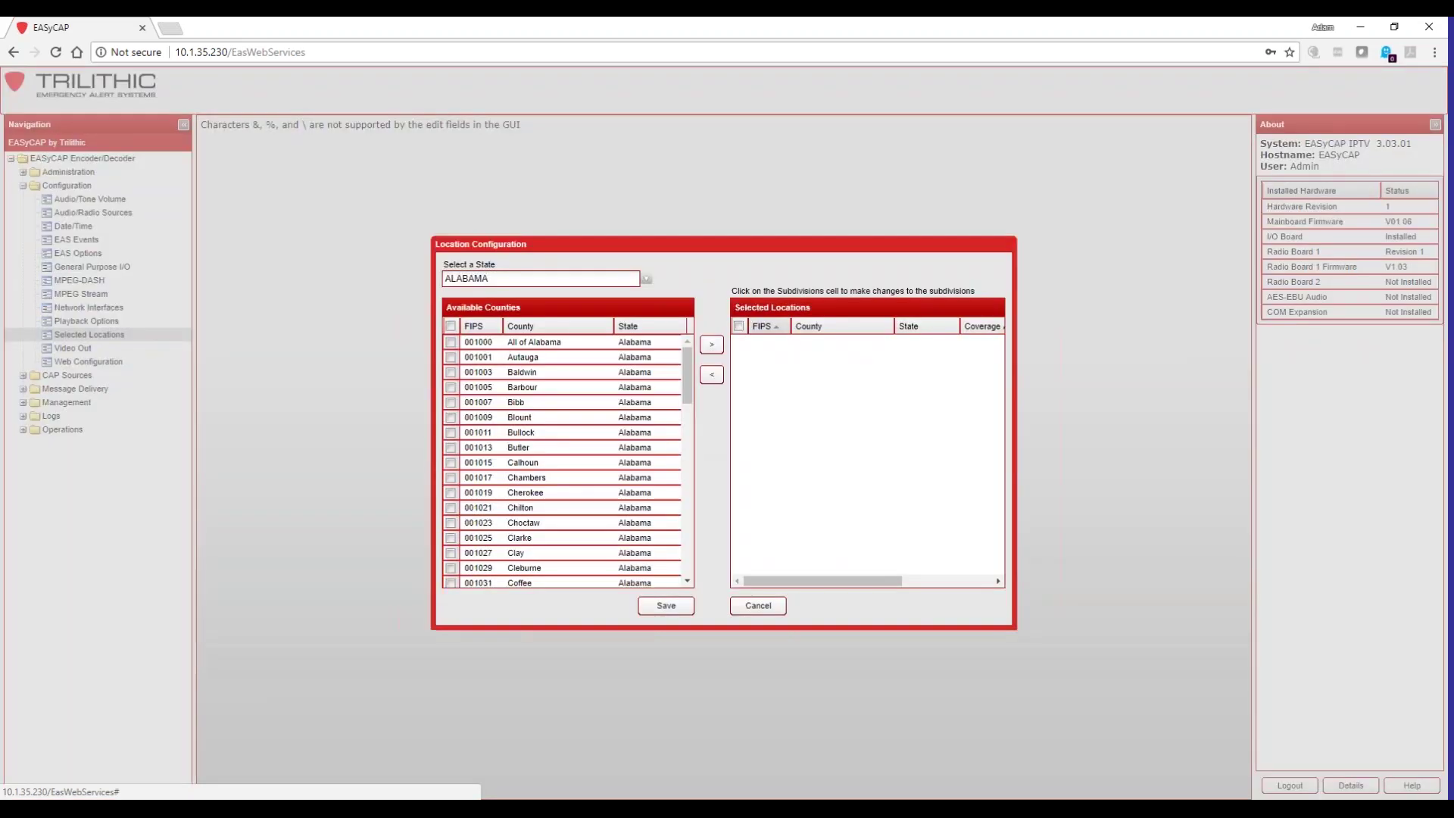
{"action": "left_click", "coordinate": [646, 279]}
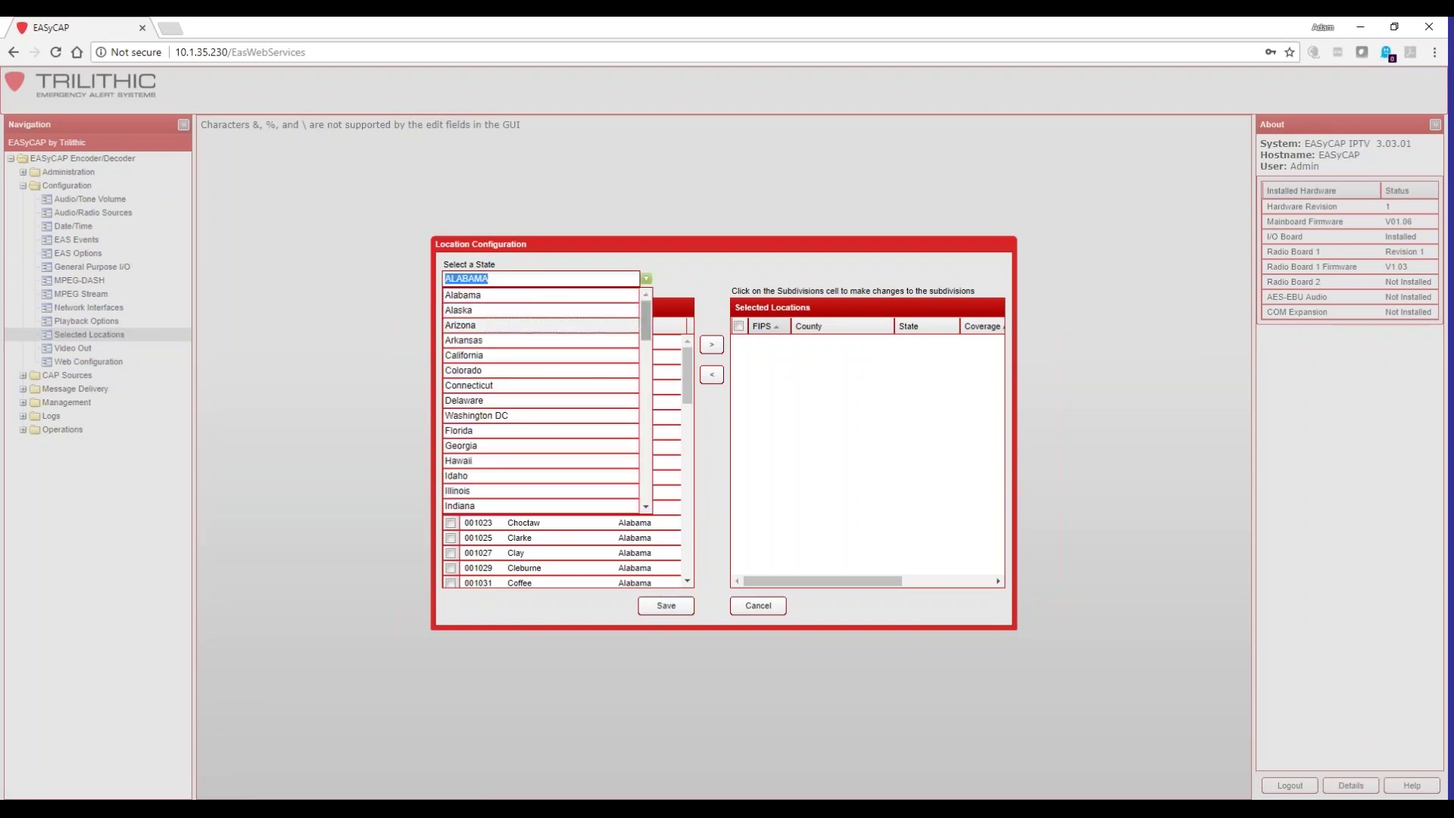
{"action": "scroll", "coordinate": [515, 315], "scroll_direction": "down", "scroll_amount": 5}
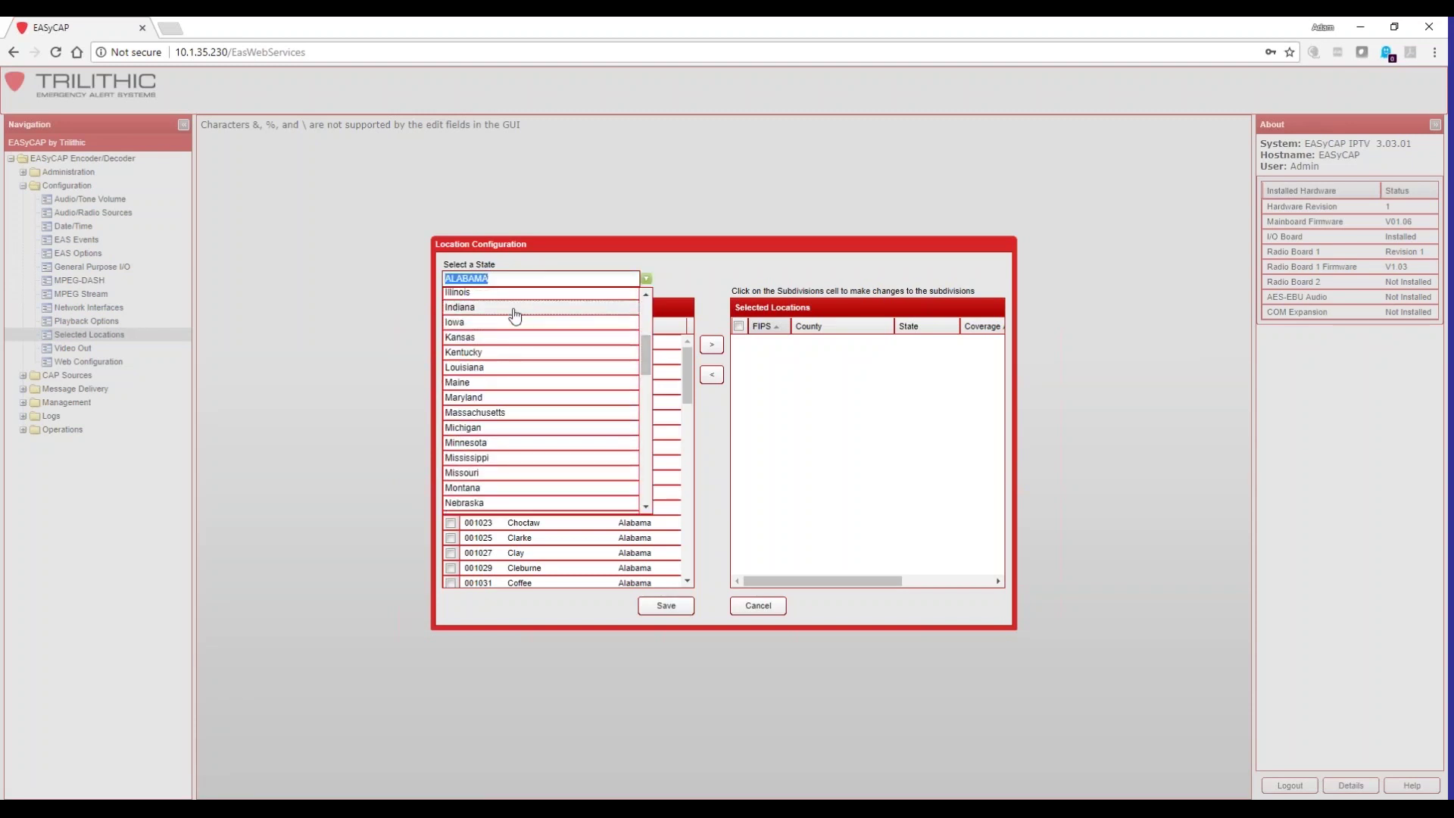
{"action": "left_click", "coordinate": [514, 309]}
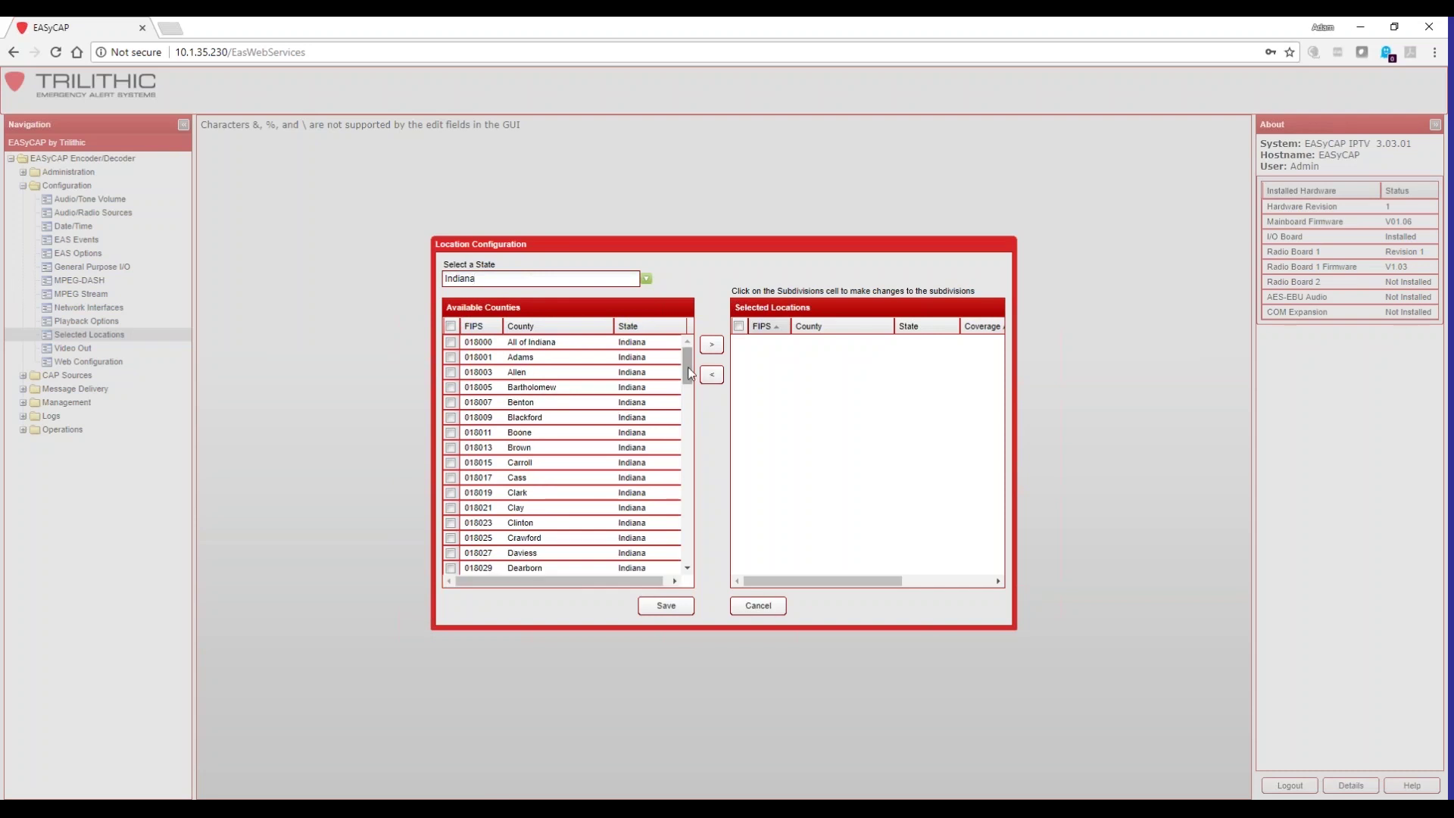
Add Marion, Hancock and All of Indiana to the selected locations and save the location configuration.
{"action": "left_click_drag", "start_coordinate": [689, 367], "coordinate": [699, 433]}
{"action": "scroll", "coordinate": [695, 436], "scroll_direction": "down", "scroll_amount": 5}
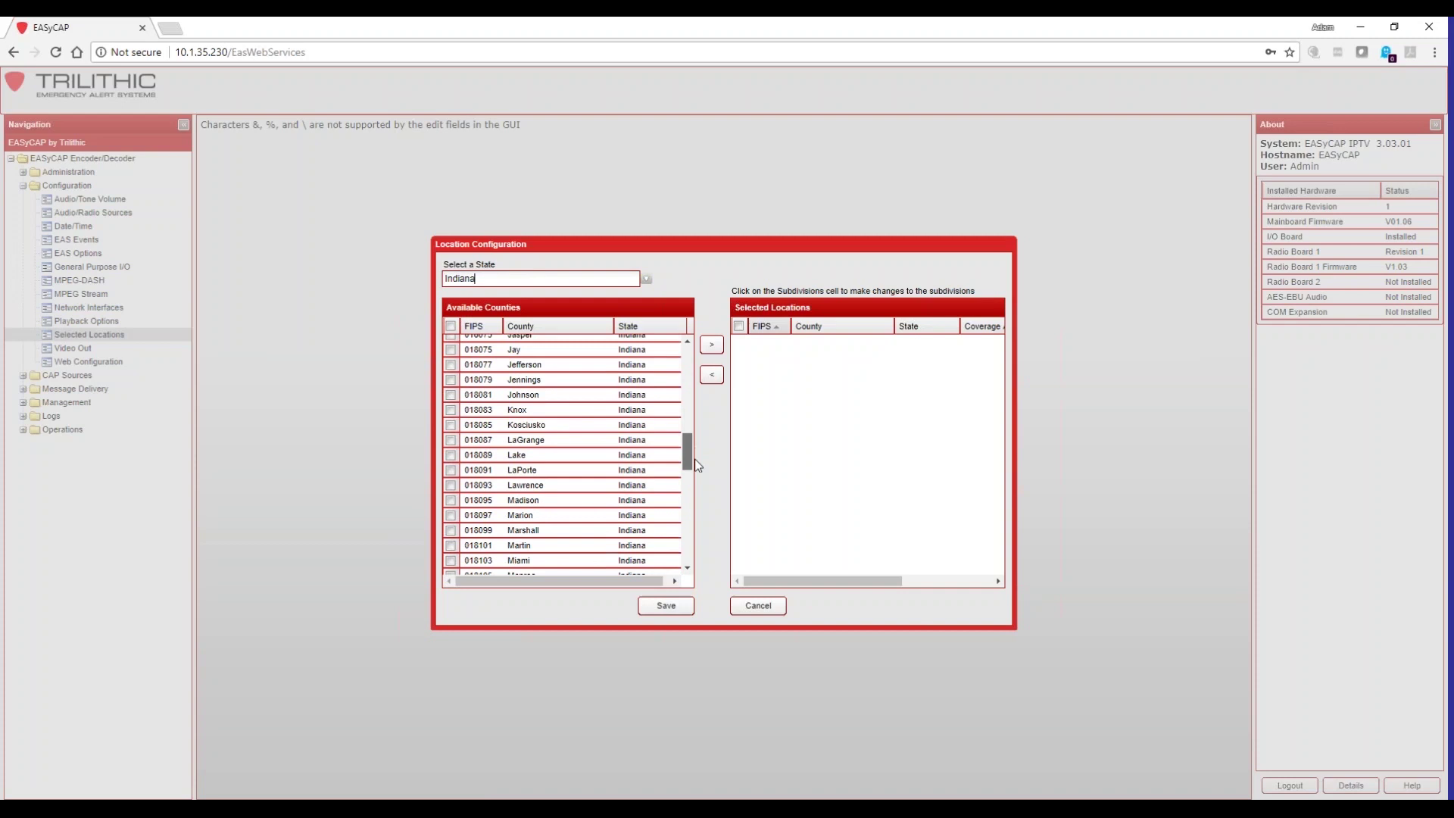
{"action": "left_click", "coordinate": [452, 462]}
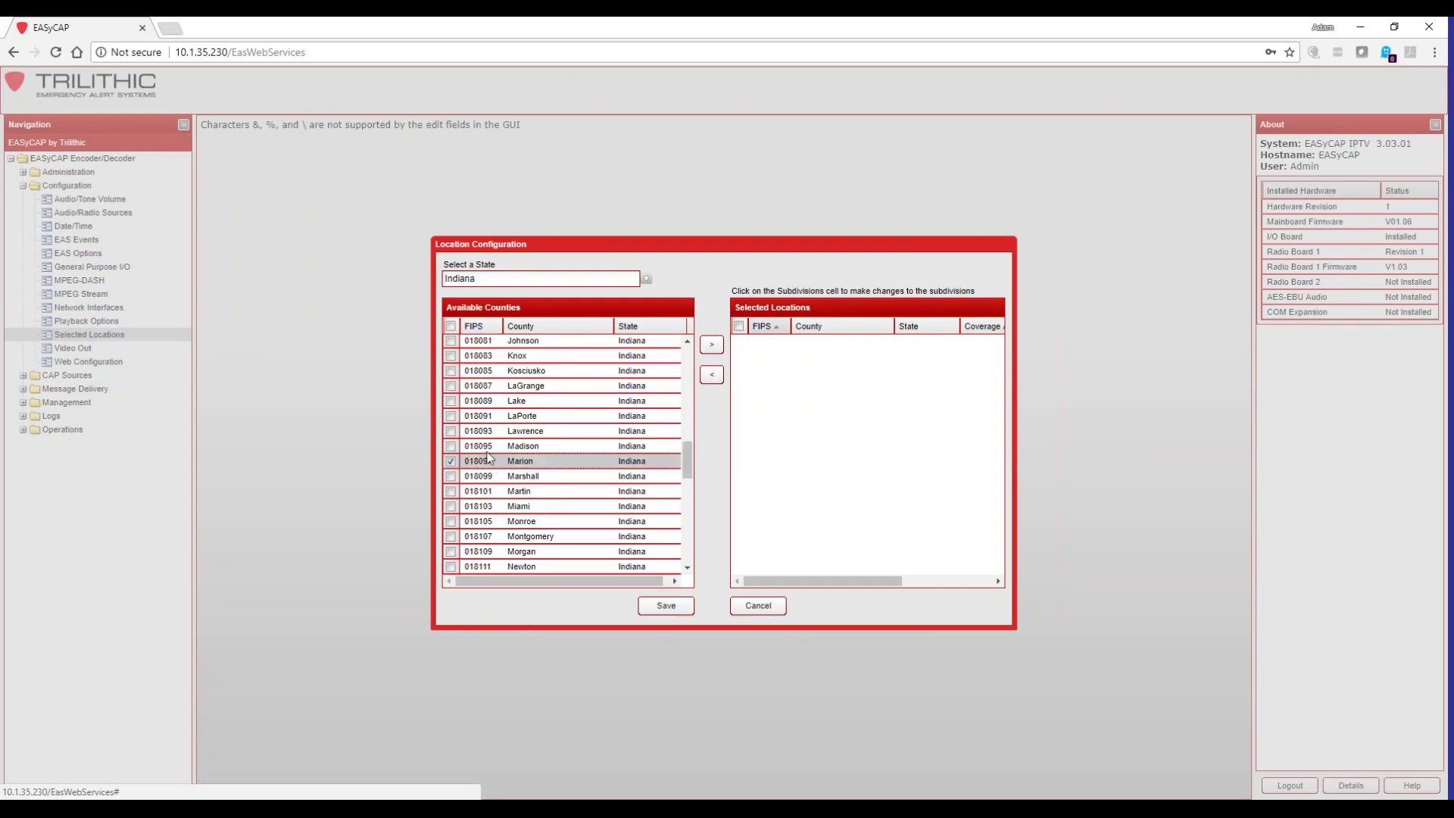
{"action": "left_click_drag", "start_coordinate": [688, 463], "coordinate": [691, 431]}
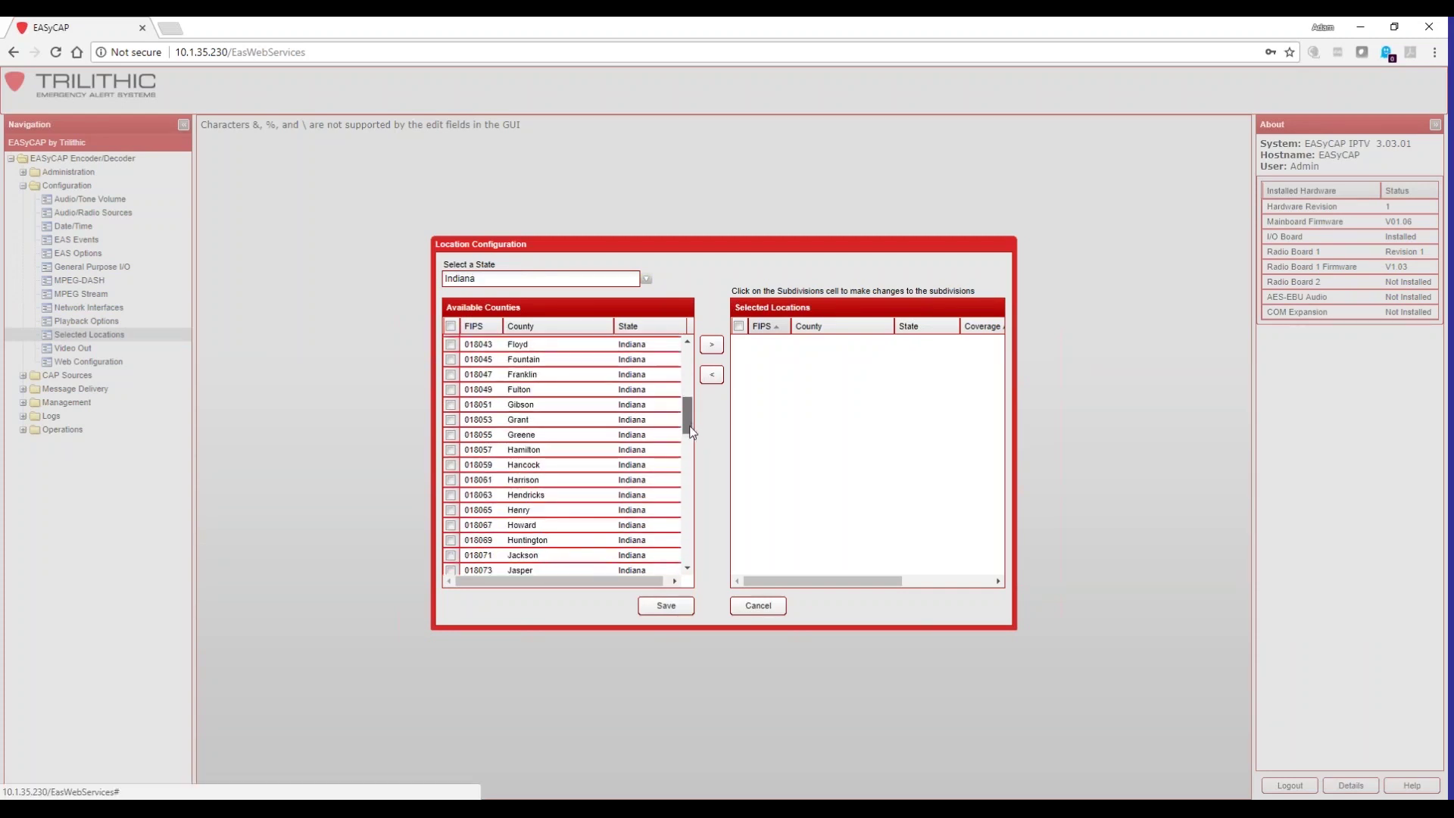
{"action": "left_click", "coordinate": [450, 466]}
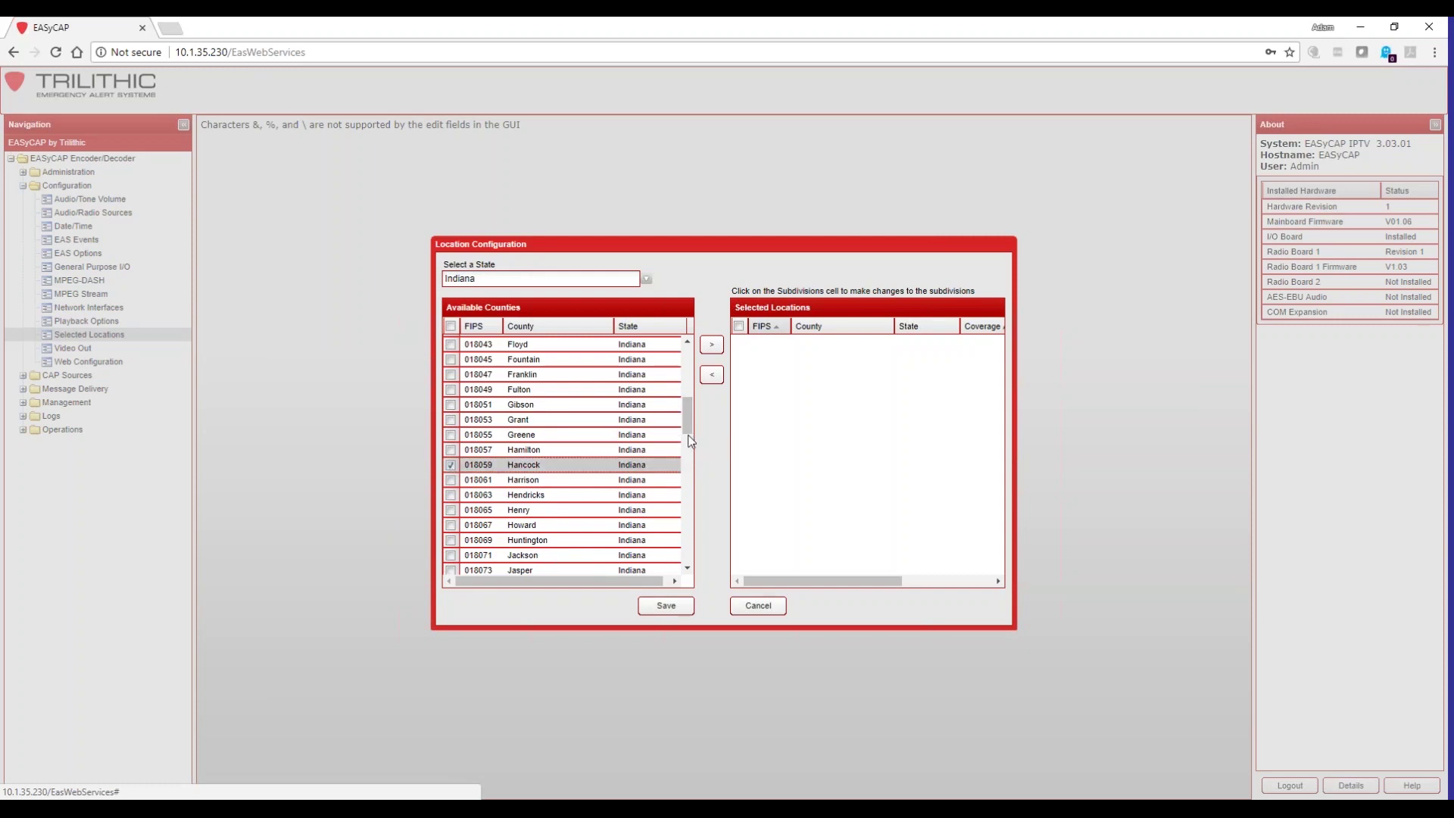
{"action": "left_click_drag", "start_coordinate": [690, 441], "coordinate": [690, 372]}
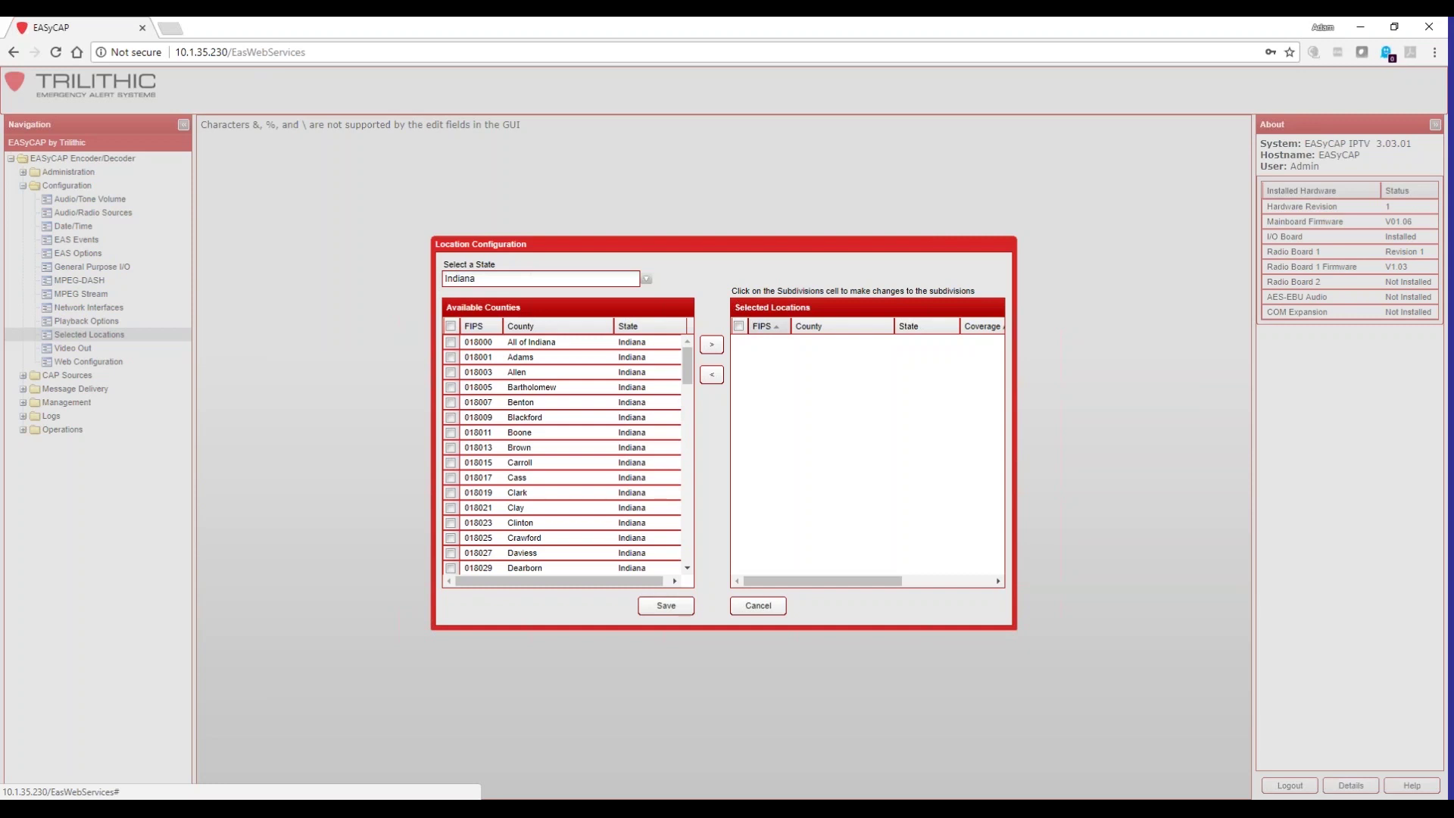
{"action": "left_click", "coordinate": [451, 343]}
{"action": "left_click", "coordinate": [711, 346]}
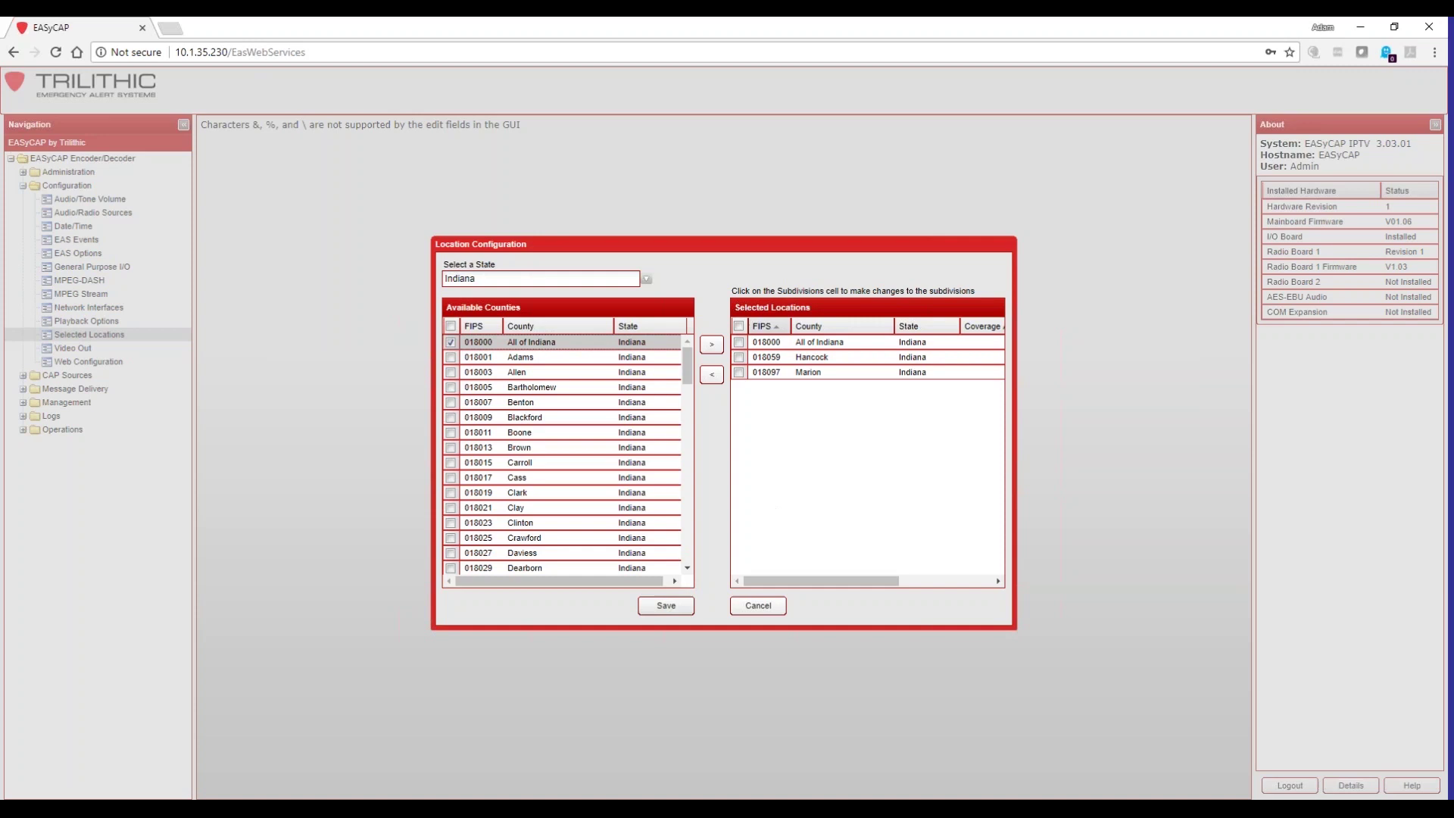
{"action": "left_click", "coordinate": [666, 607]}
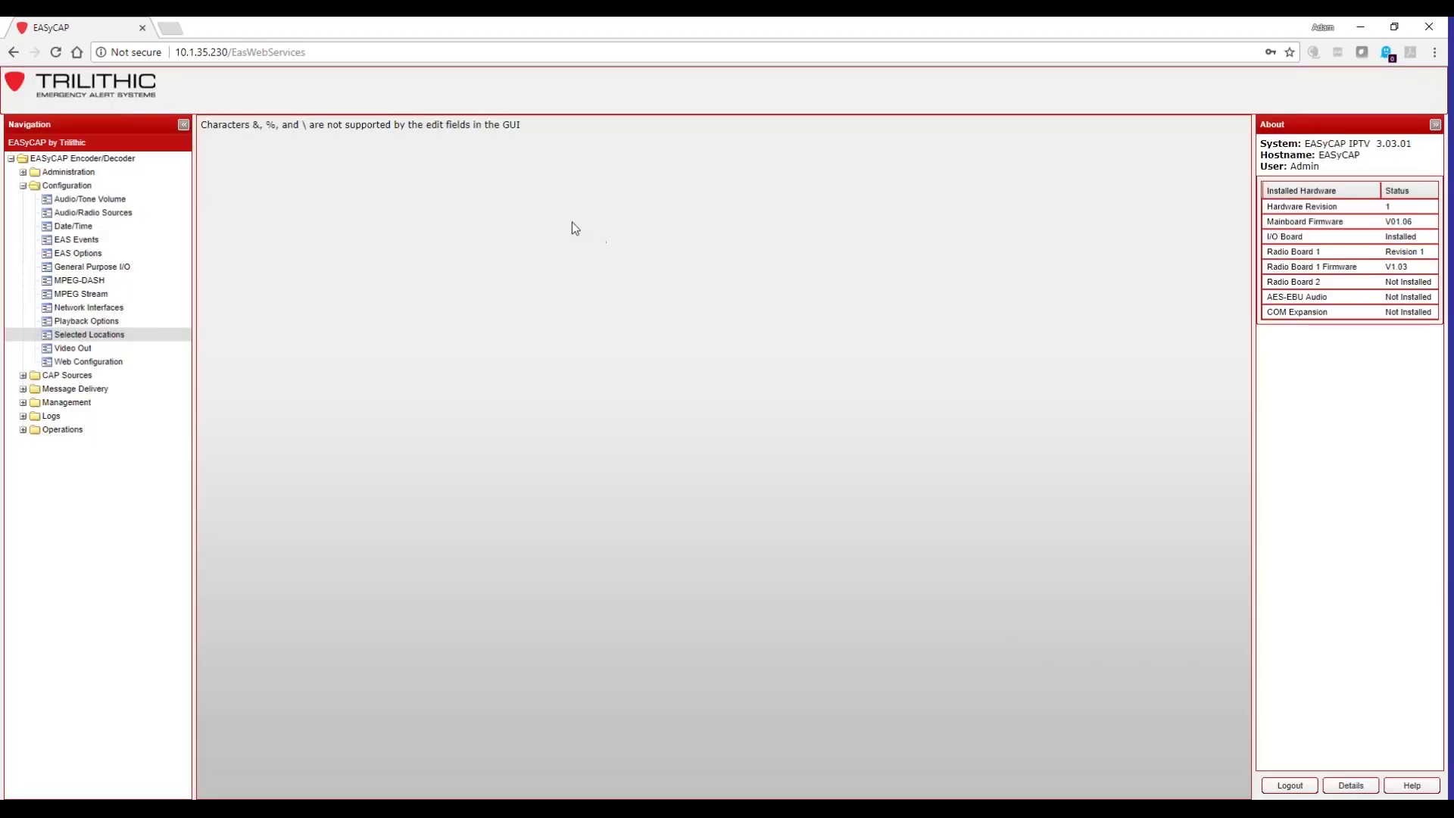
In the EAS event settings, check the Required Monthly and Weekly Tests and turn off live event processing for Child Abduction Emergency.
{"action": "left_click", "coordinate": [78, 240]}
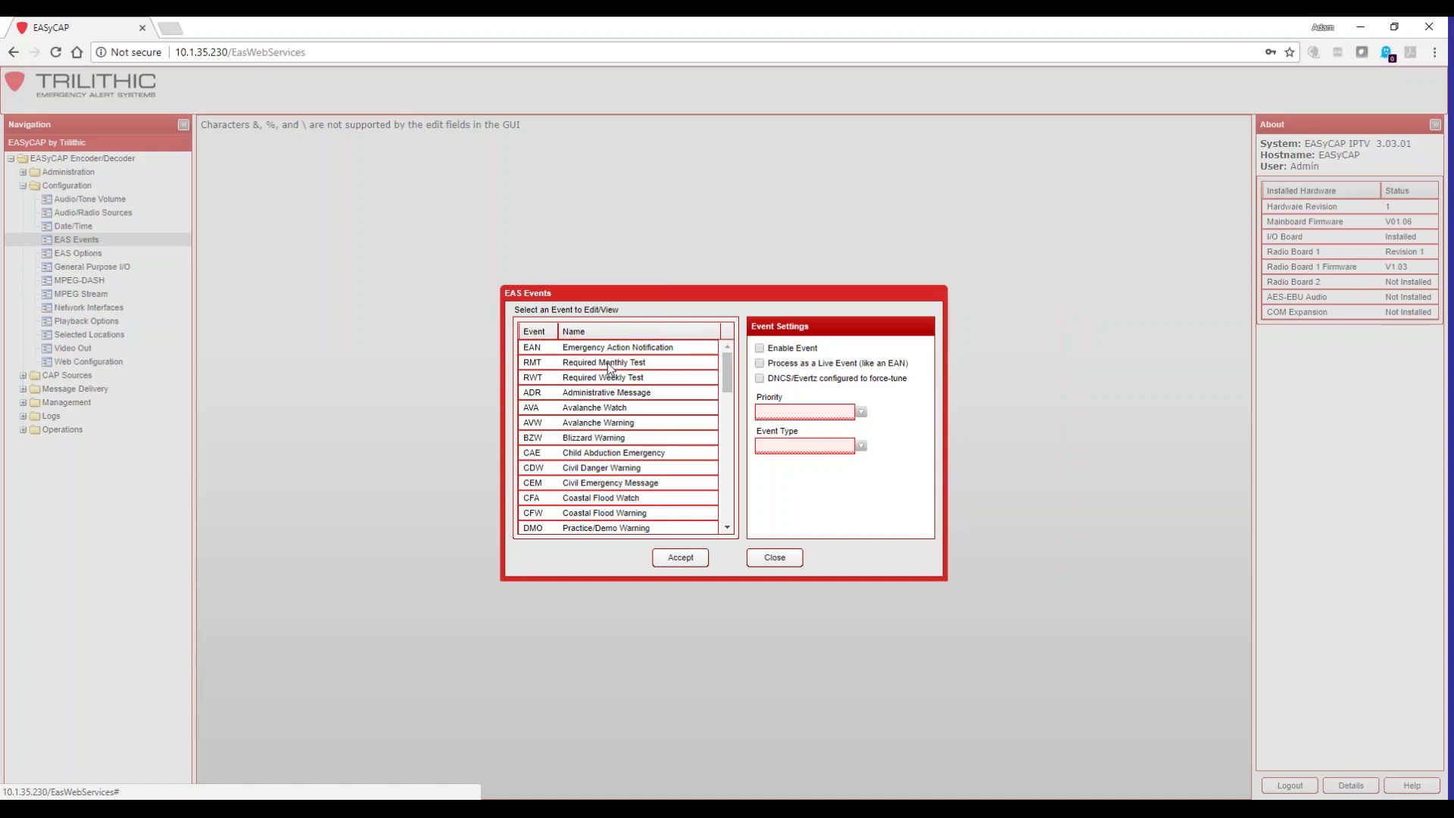
{"action": "left_click", "coordinate": [609, 367]}
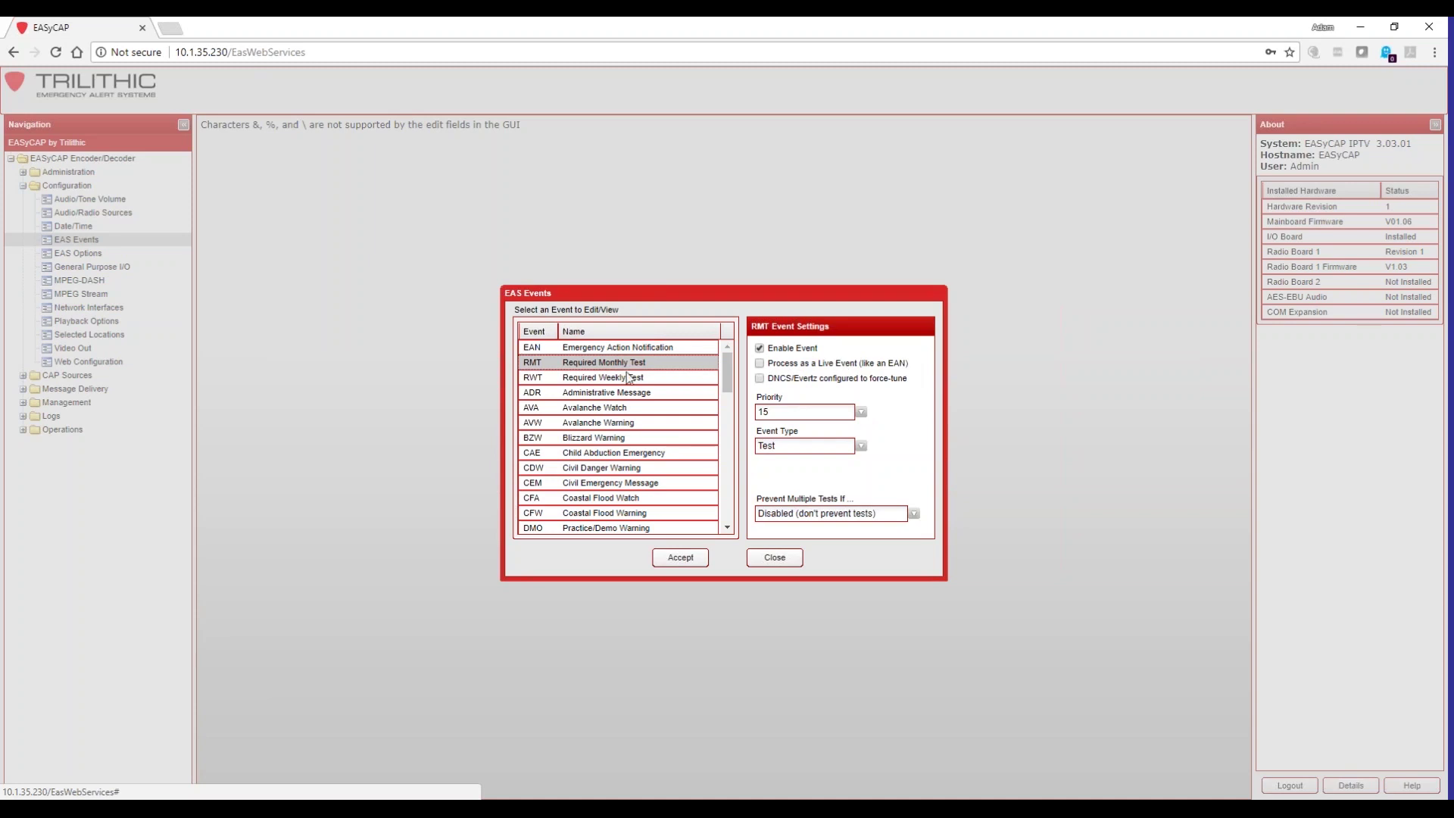
{"action": "left_click", "coordinate": [604, 381]}
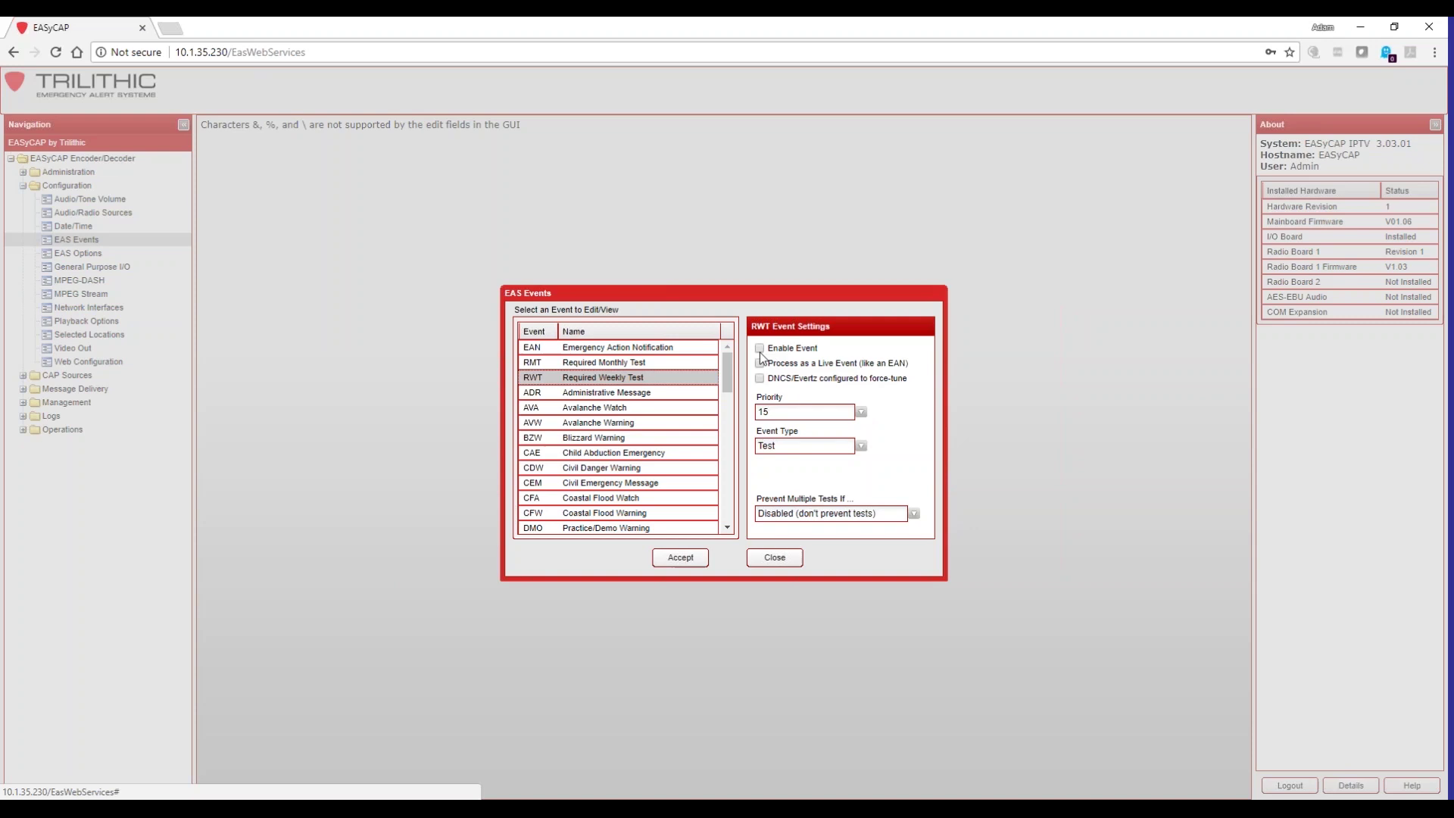
{"action": "left_click", "coordinate": [611, 453]}
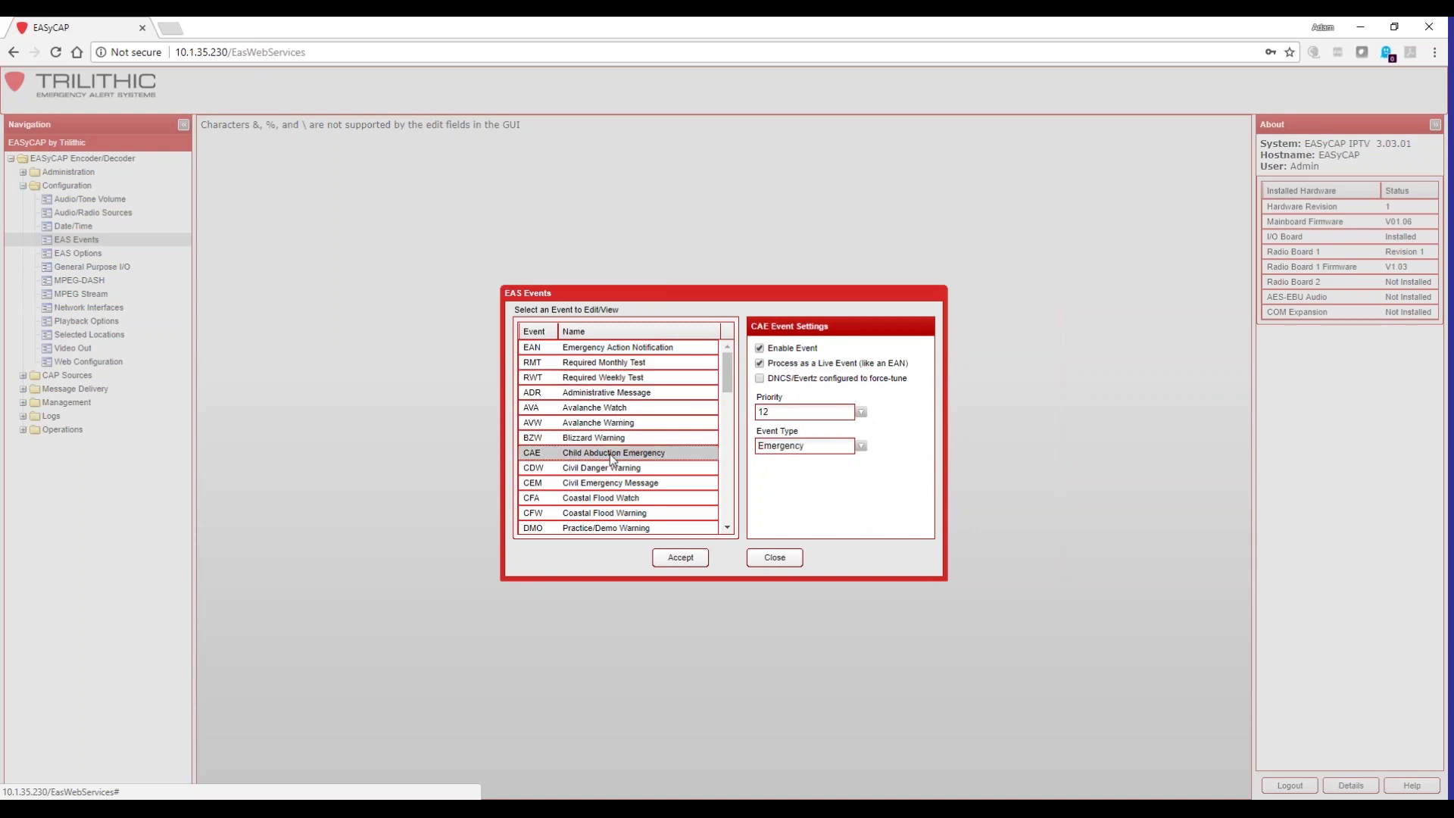
{"action": "left_click", "coordinate": [760, 364]}
Set the enabled National Periodic Test event to process as a live event like an EAN, and accept the event settings.
{"action": "scroll", "coordinate": [667, 465], "scroll_direction": "down", "scroll_amount": 2}
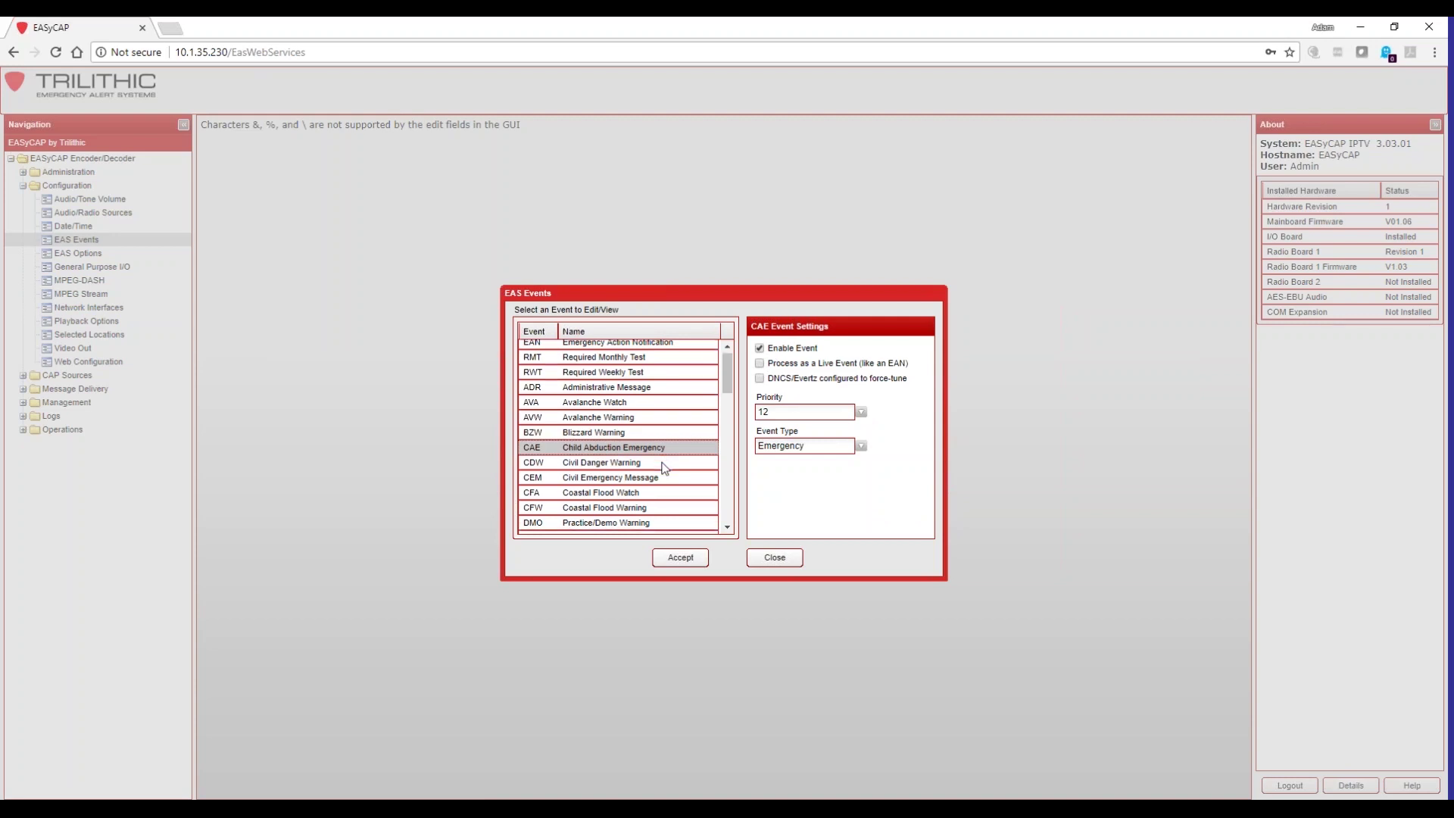
{"action": "scroll", "coordinate": [652, 455], "scroll_direction": "down", "scroll_amount": 6}
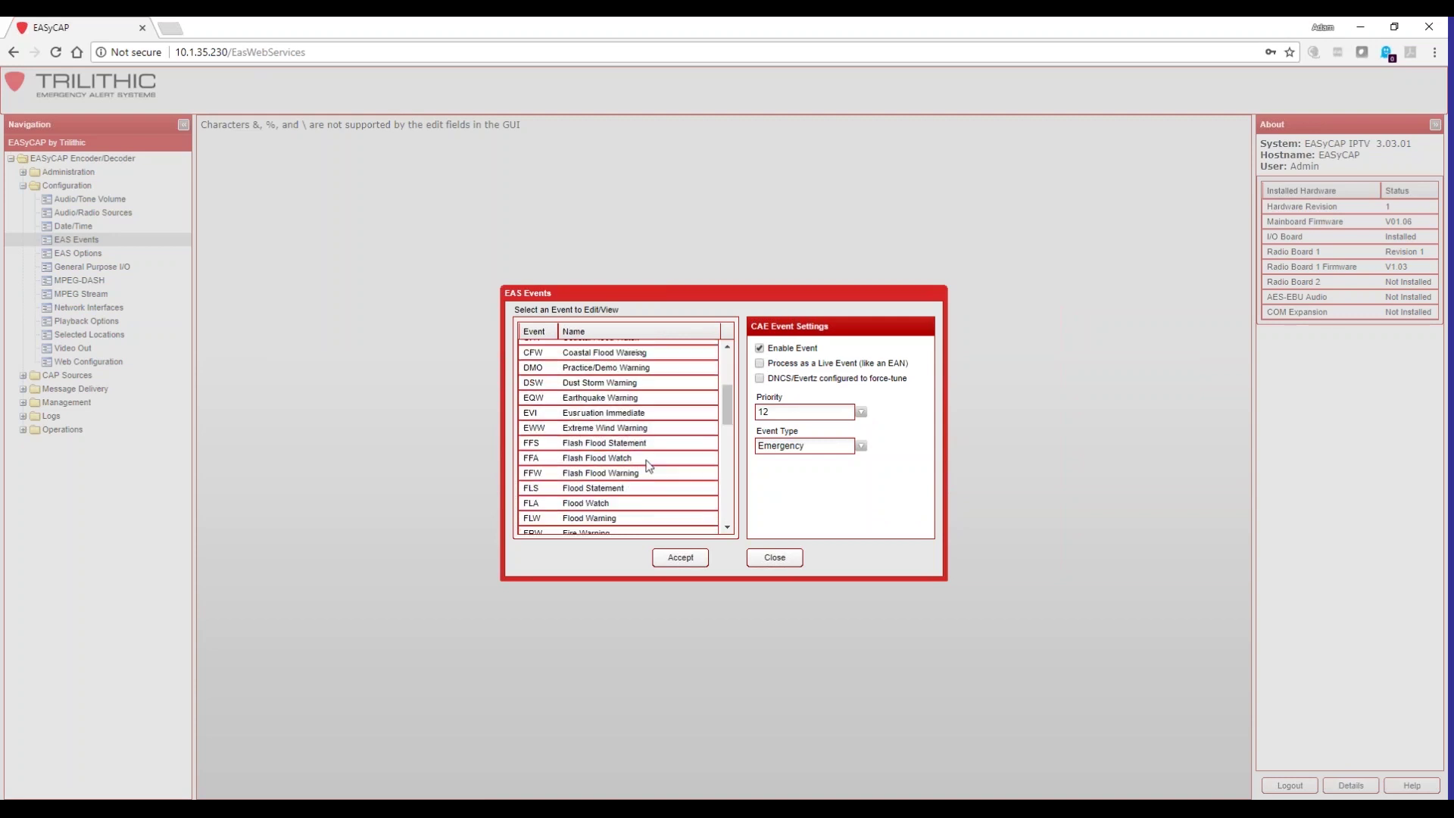
{"action": "scroll", "coordinate": [655, 459], "scroll_direction": "down", "scroll_amount": 2}
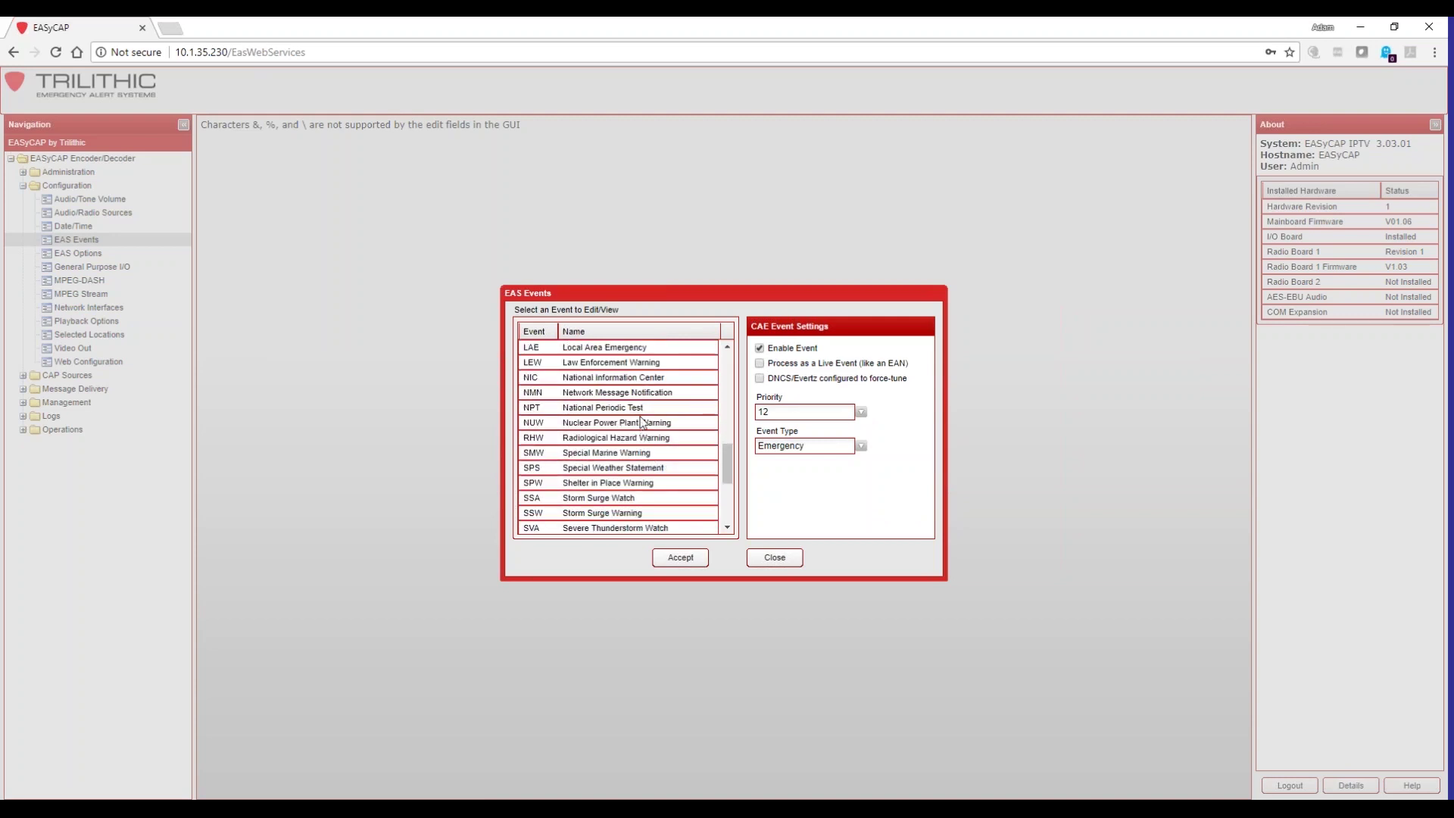
{"action": "left_click", "coordinate": [643, 409]}
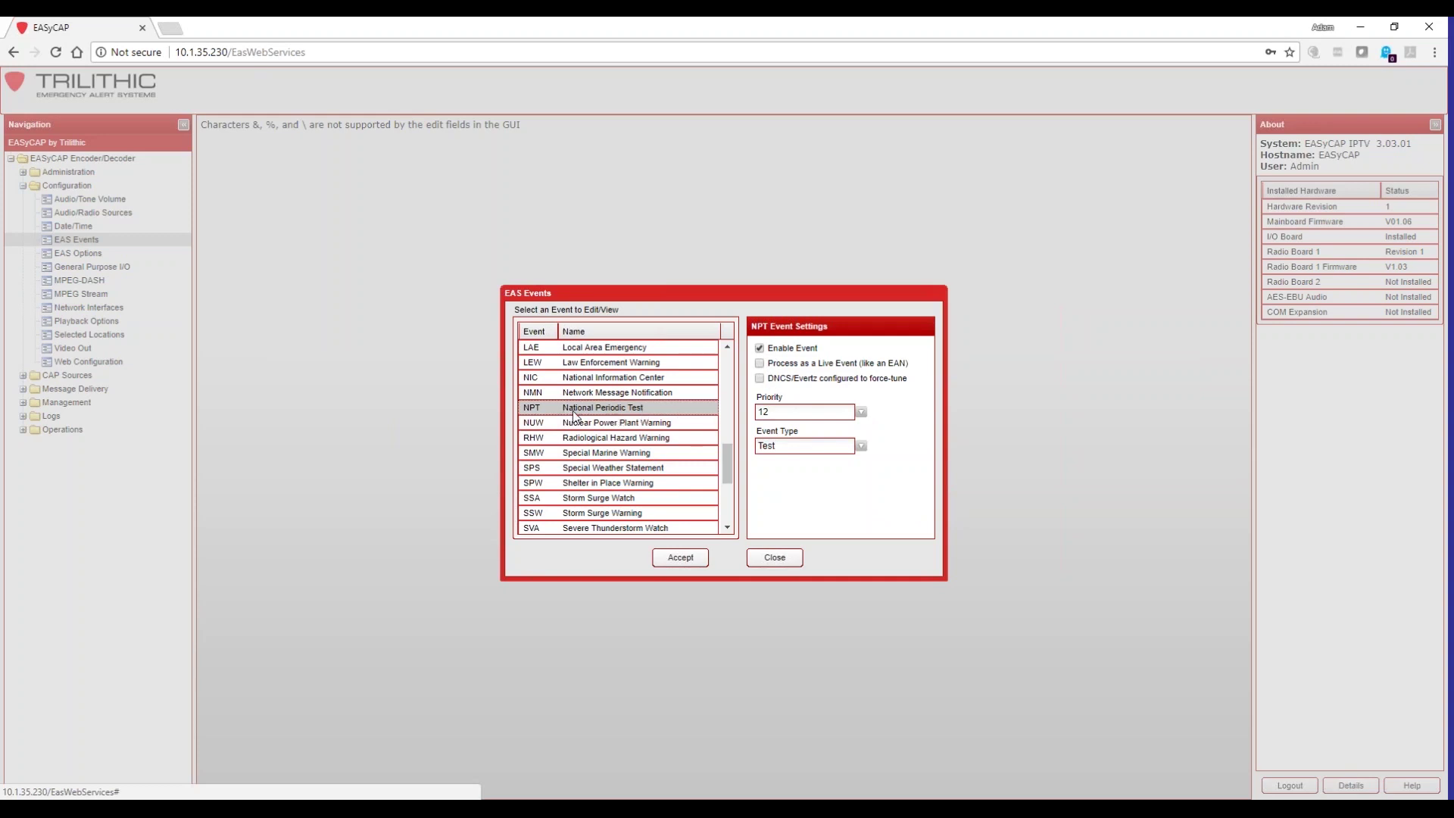
{"action": "left_click", "coordinate": [760, 348]}
{"action": "left_click", "coordinate": [760, 364]}
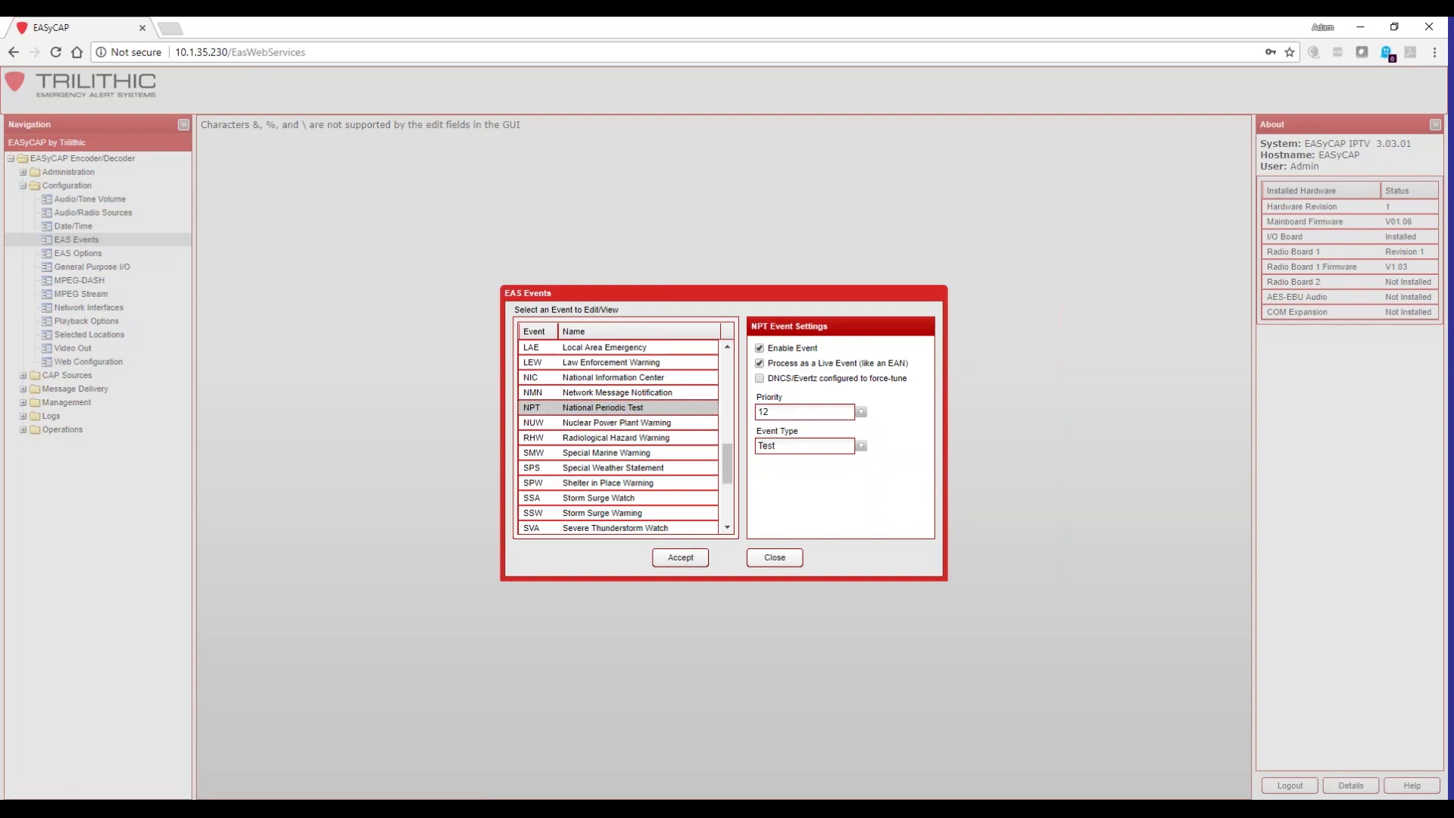
{"action": "left_click", "coordinate": [681, 558]}
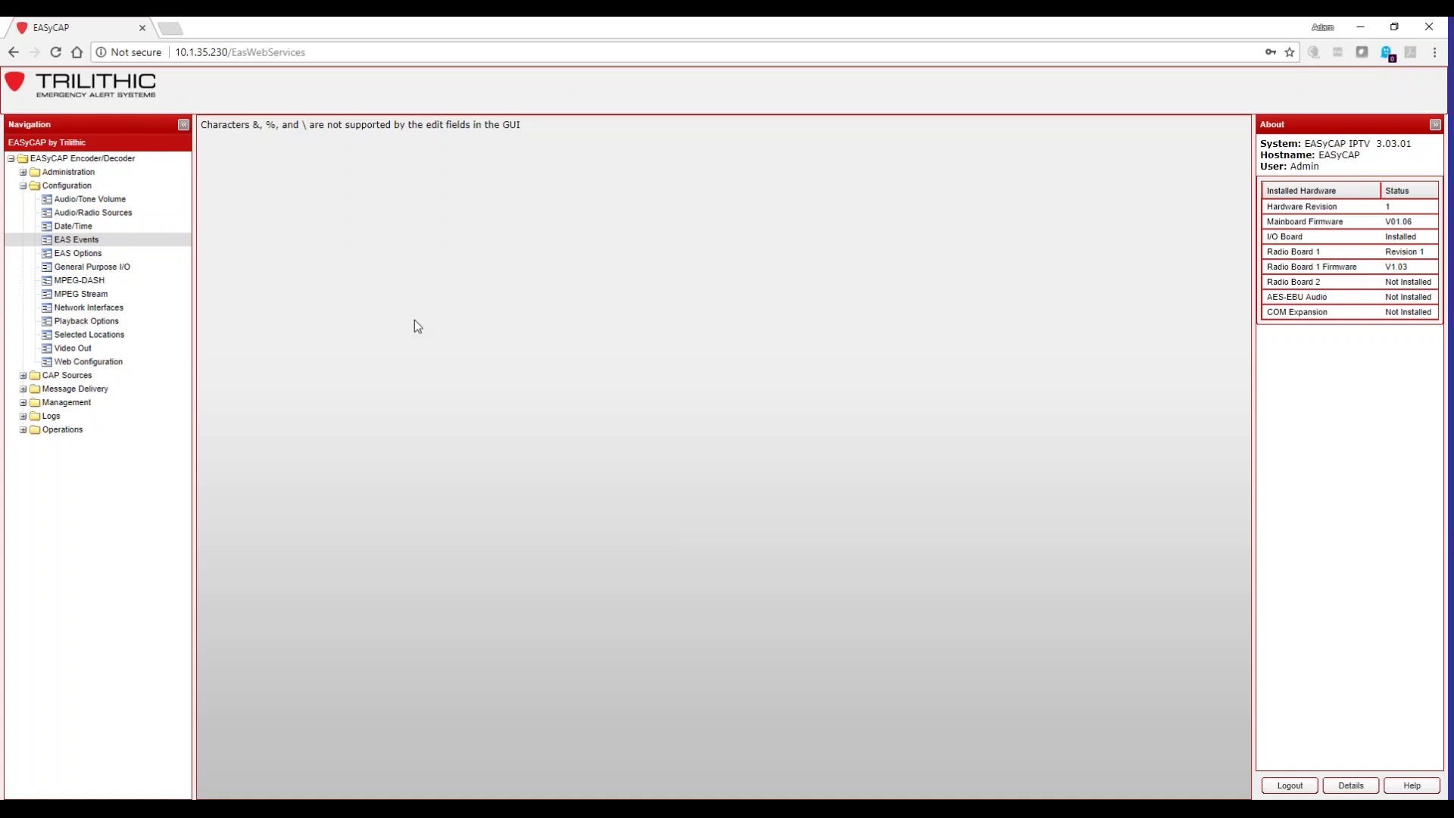
In the EAS options, select all listed locations for locally generated Required Weekly Tests: All of Indiana, Hancock and Marion.
{"action": "left_click", "coordinate": [79, 254]}
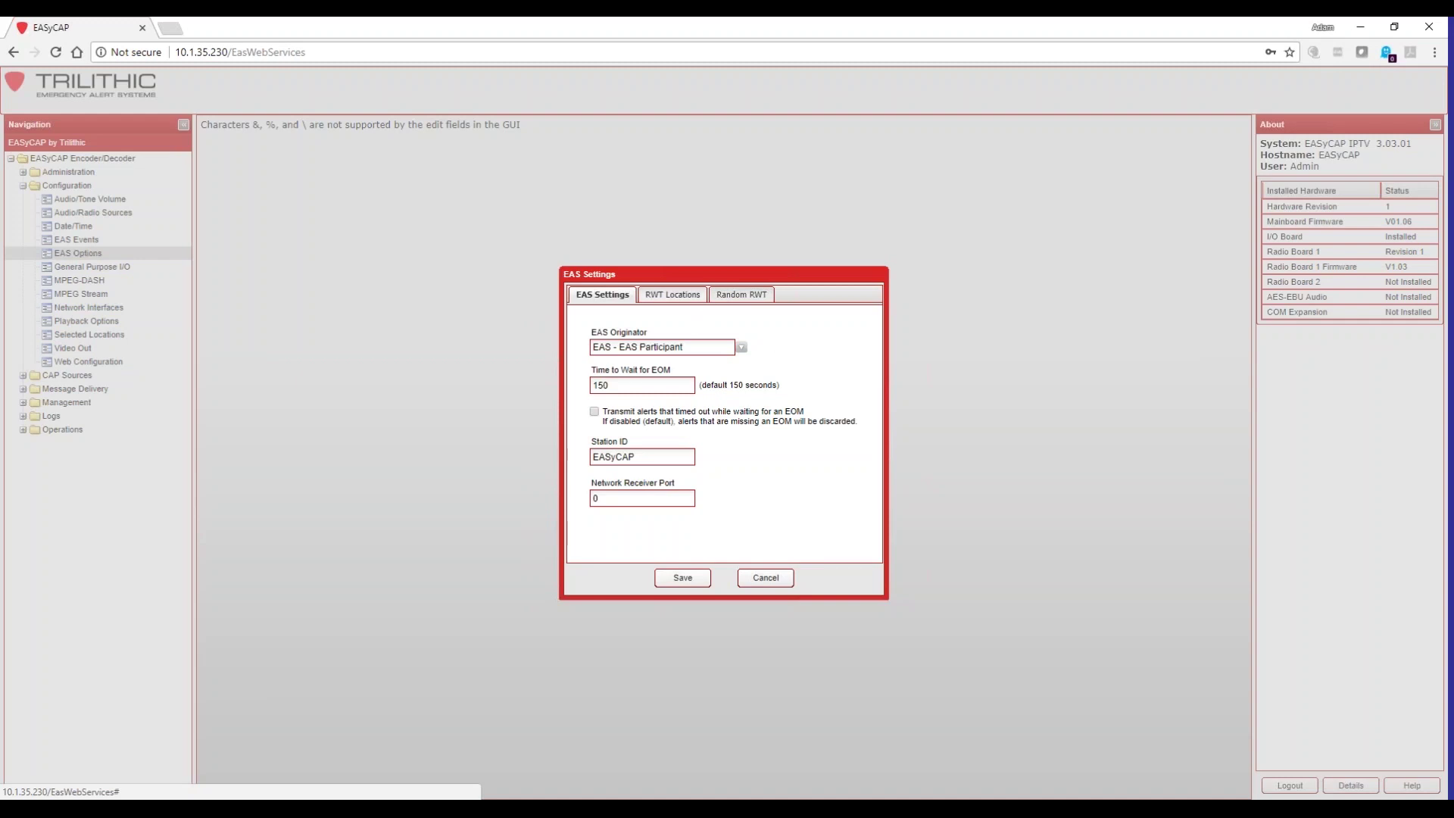
{"action": "left_click", "coordinate": [672, 295]}
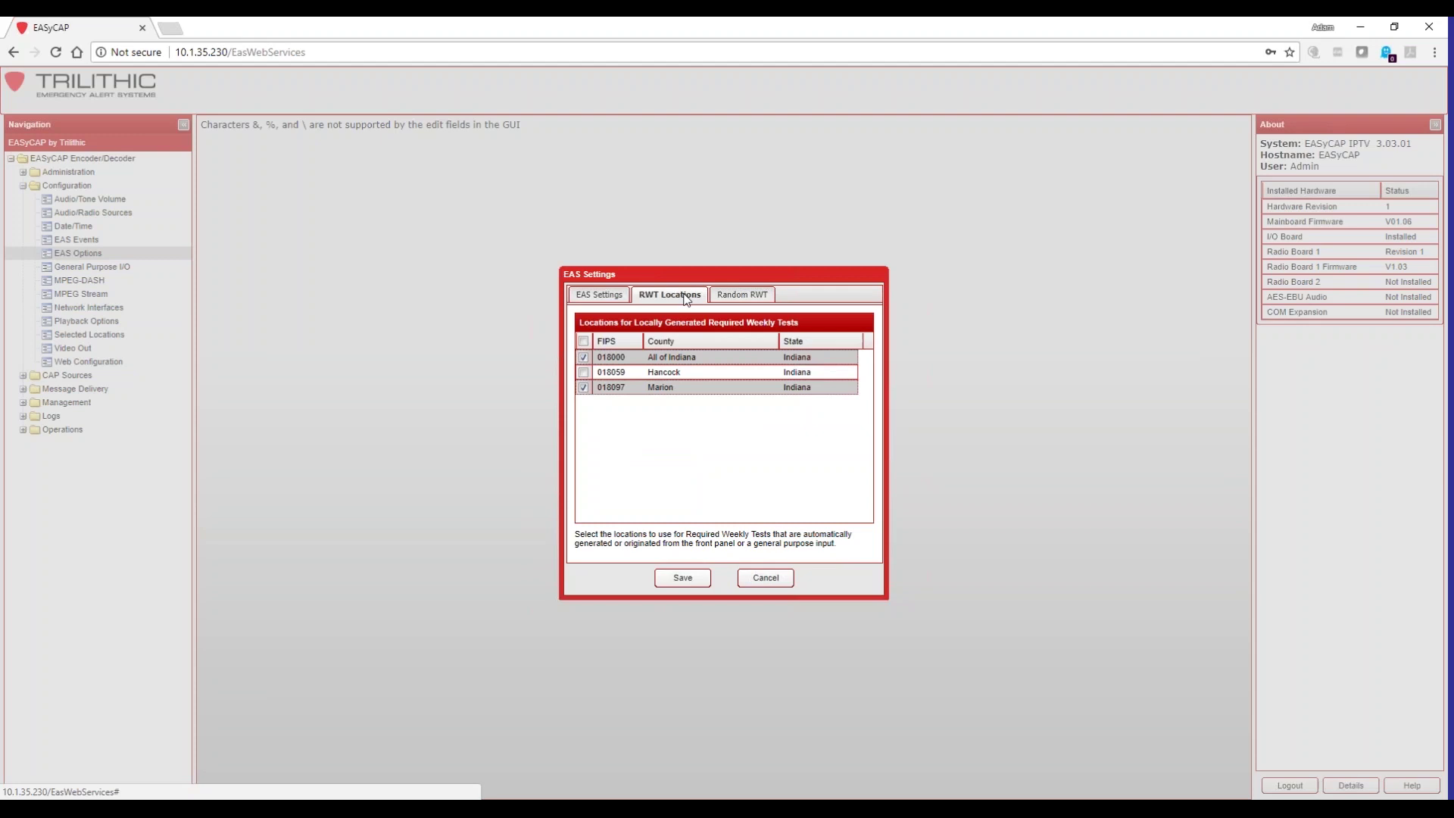
{"action": "left_click", "coordinate": [583, 342]}
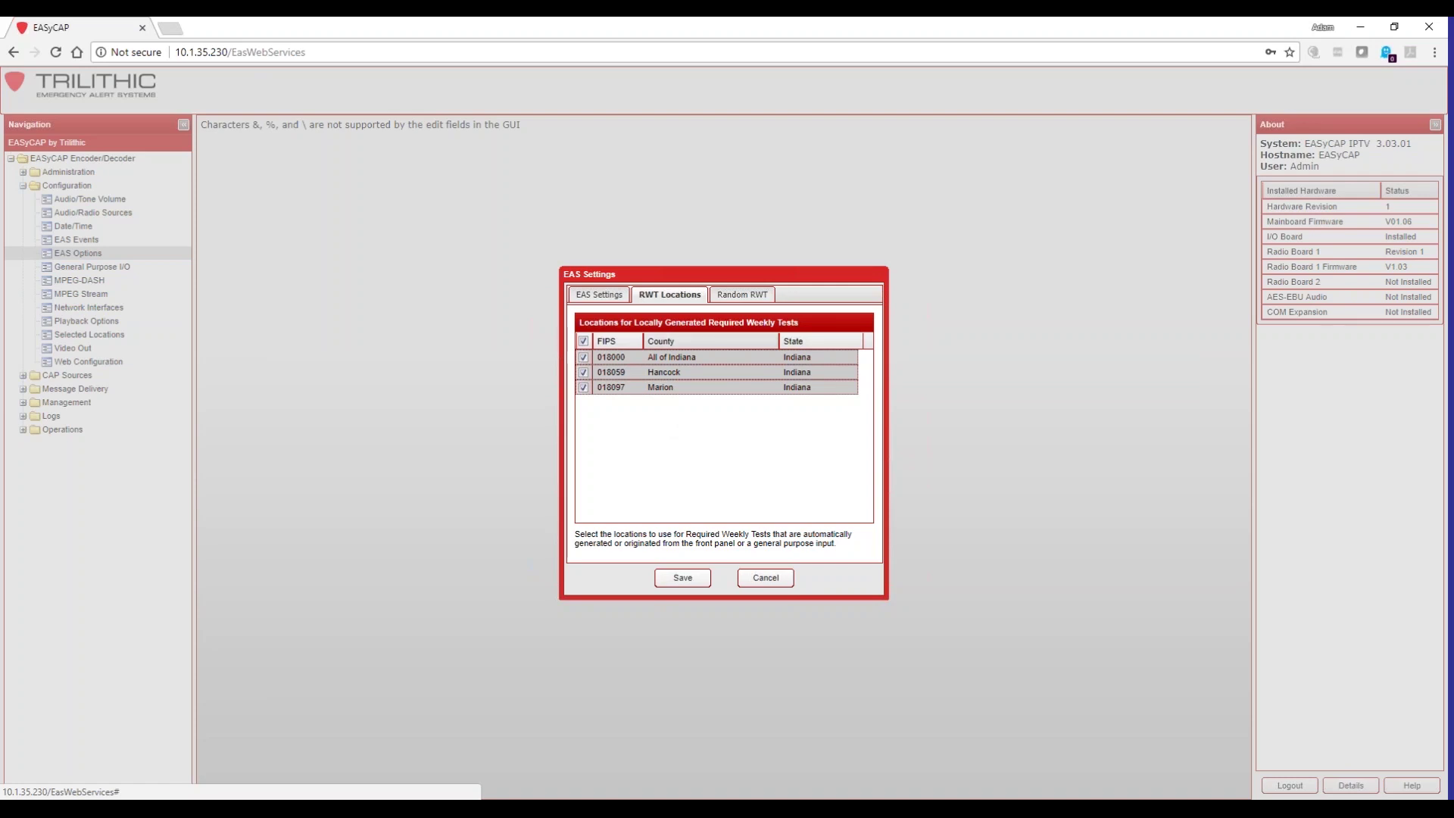
Set Time Slot 1 of the random Required Weekly Test schedule to end at 04:00 AM and save the EAS settings.
{"action": "left_click", "coordinate": [755, 296]}
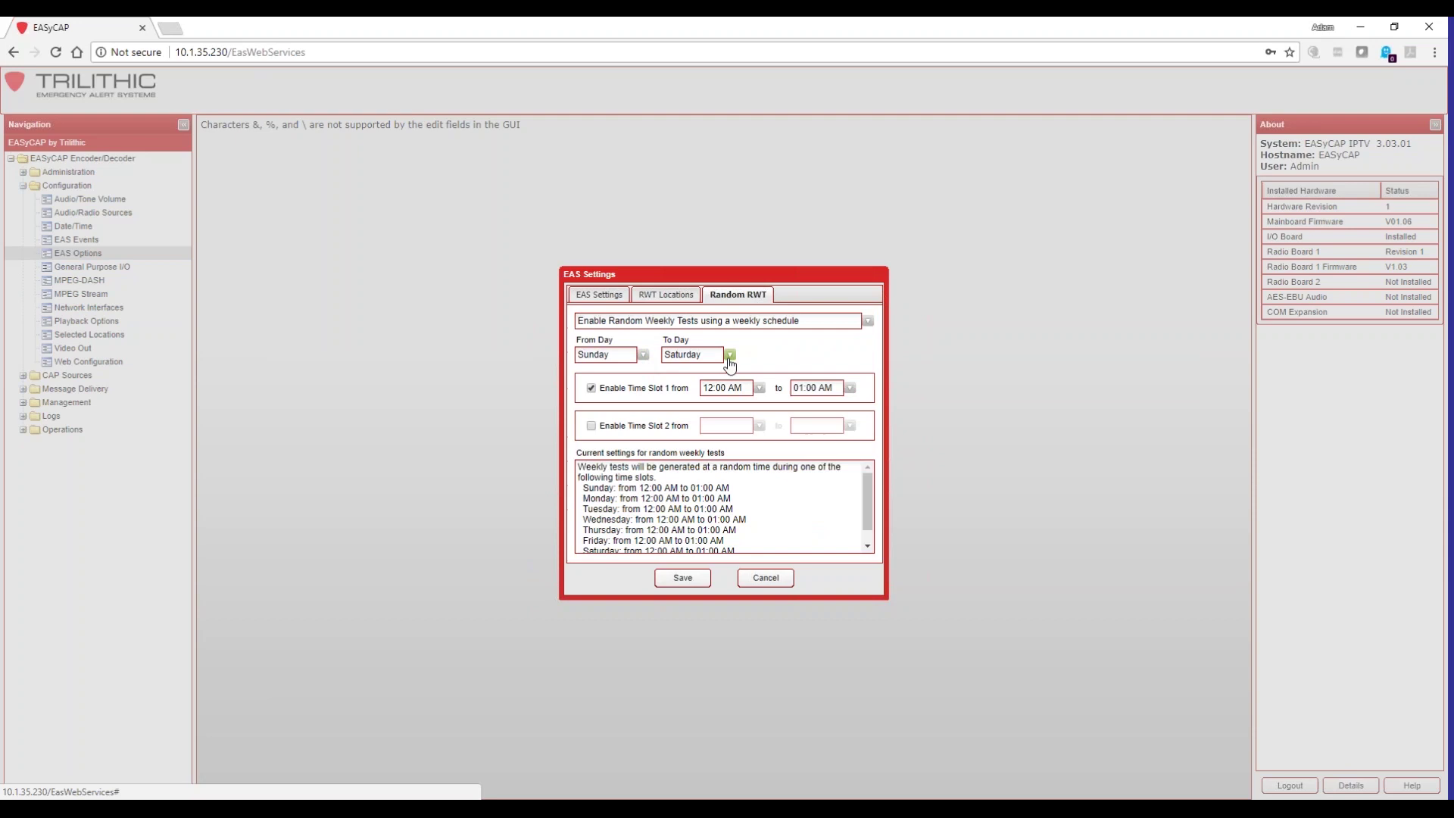
{"action": "left_click", "coordinate": [849, 387]}
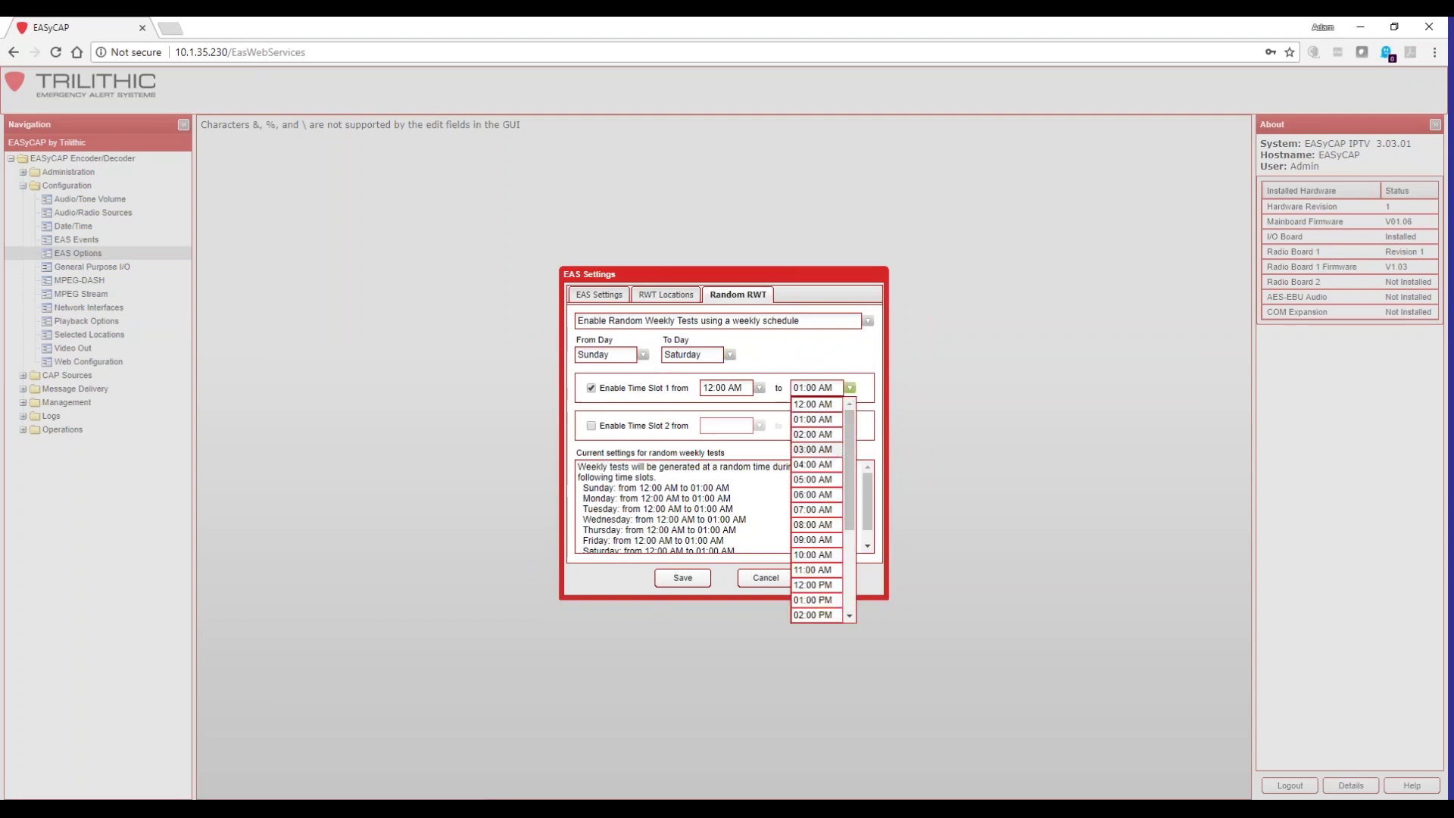
{"action": "left_click", "coordinate": [813, 465]}
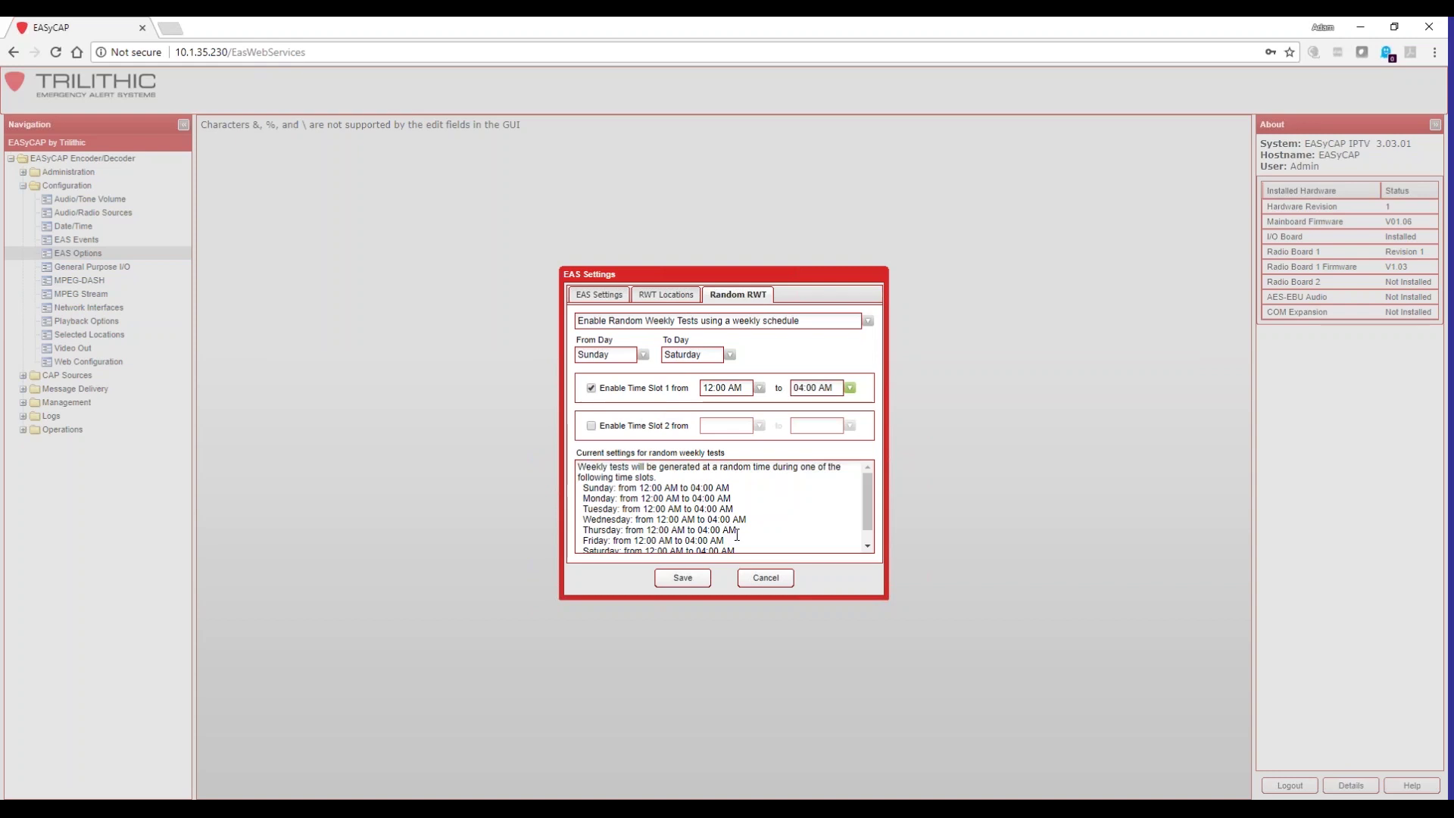
{"action": "left_click", "coordinate": [682, 577]}
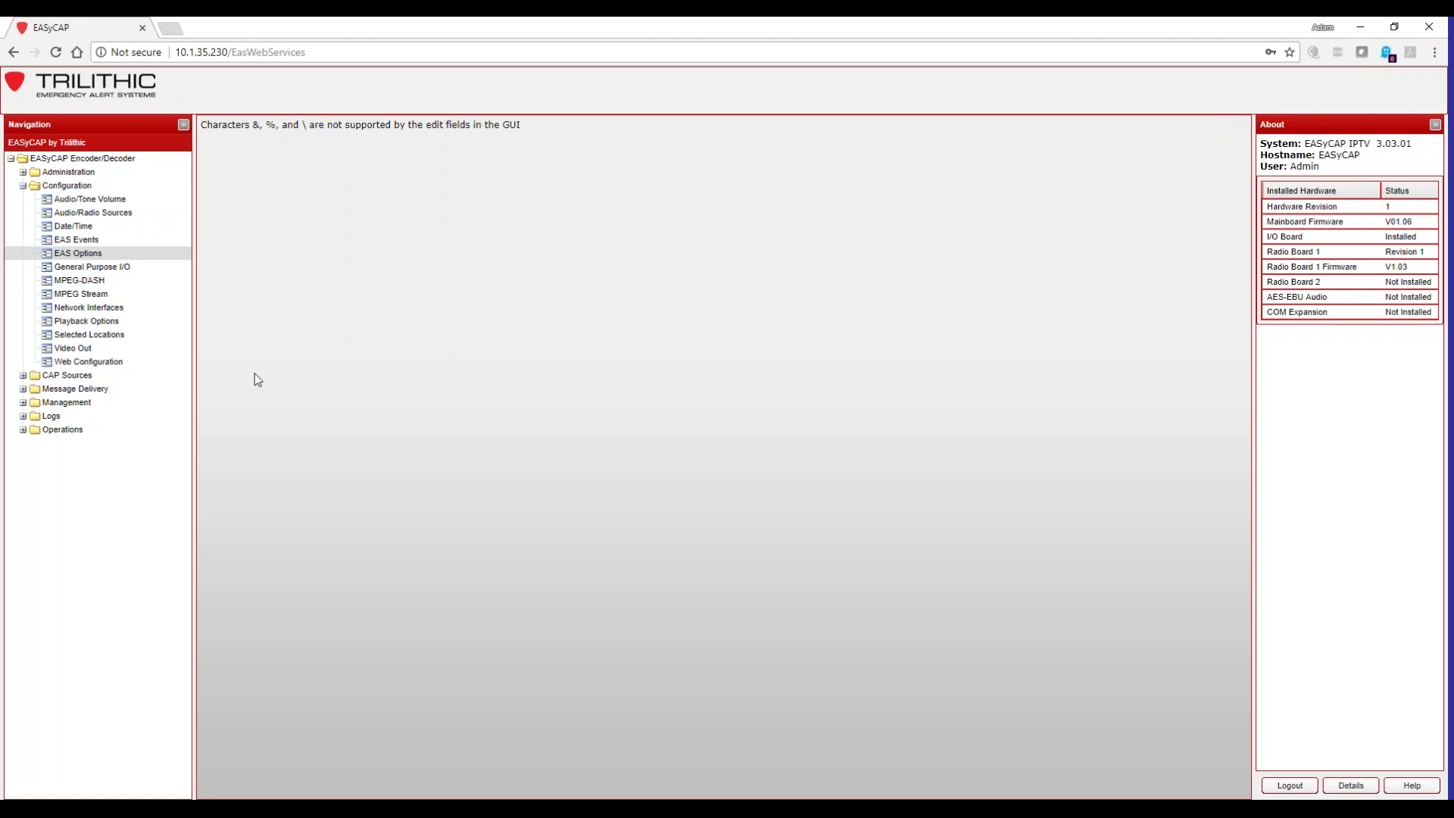
Check the current alert status, the EAS input signal of each monitored channel and the CAP feed polling status in the Alert Status Monitor.
{"action": "left_click", "coordinate": [23, 187]}
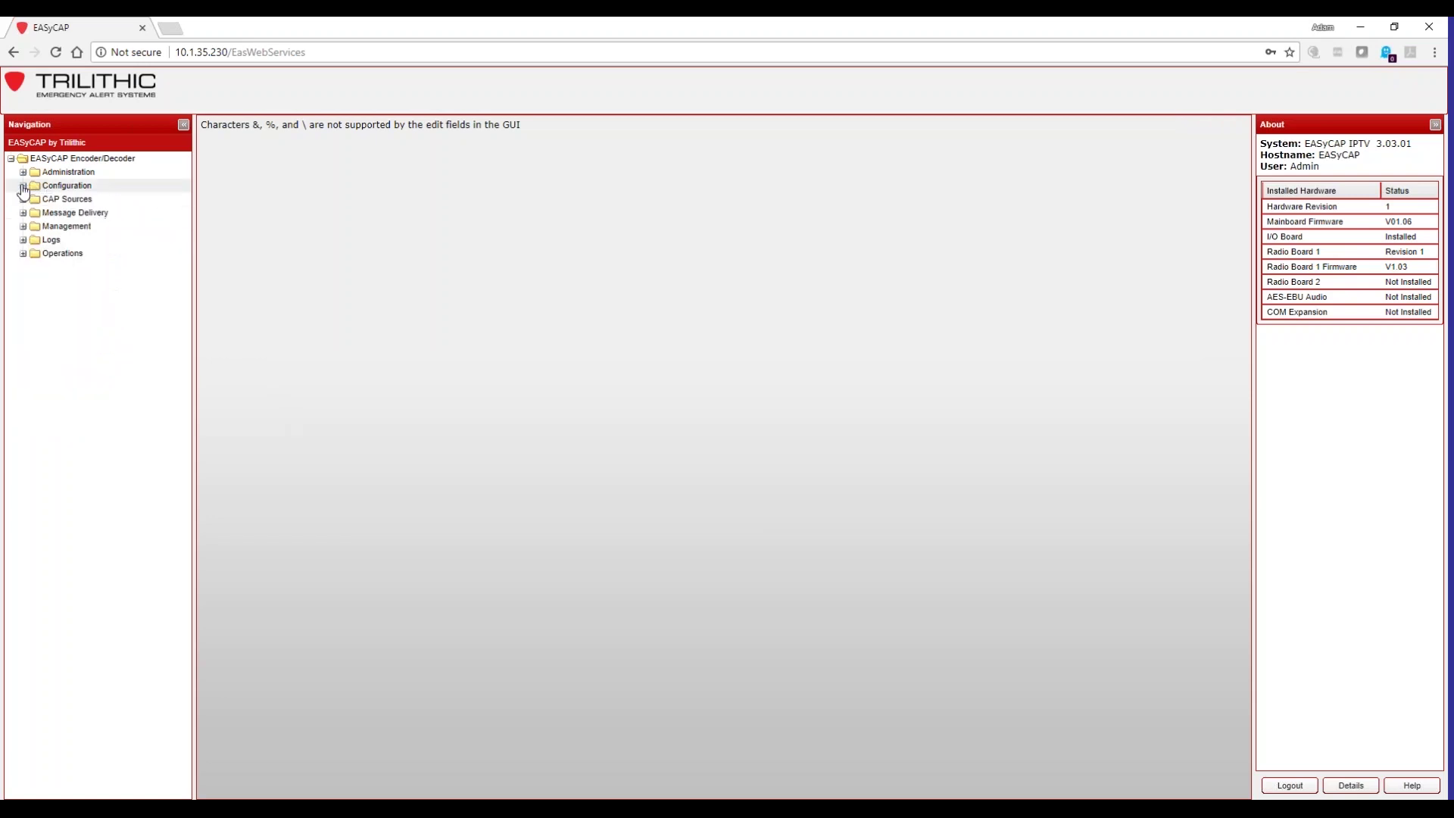
{"action": "left_click", "coordinate": [23, 254]}
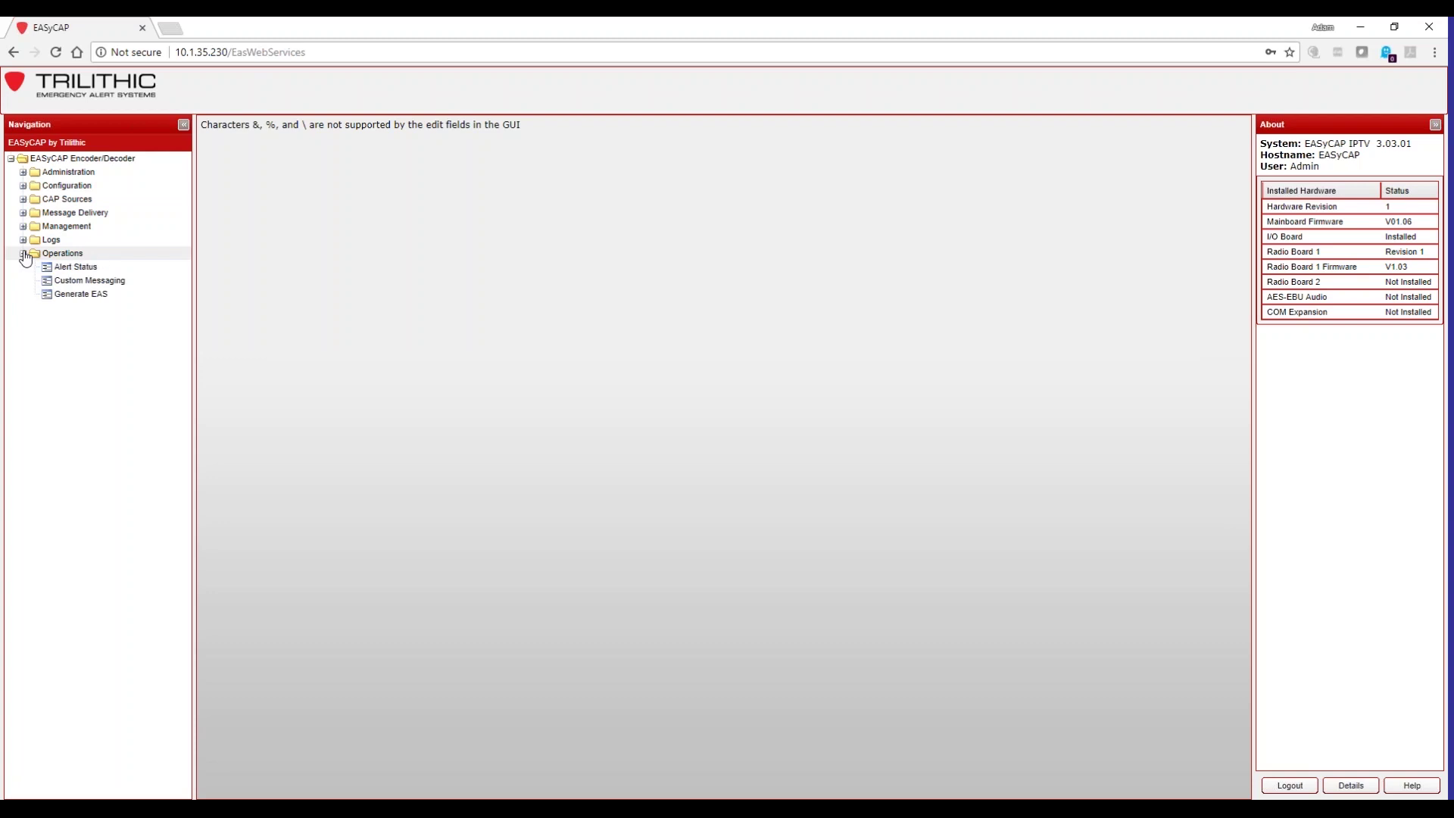
{"action": "left_click", "coordinate": [63, 269]}
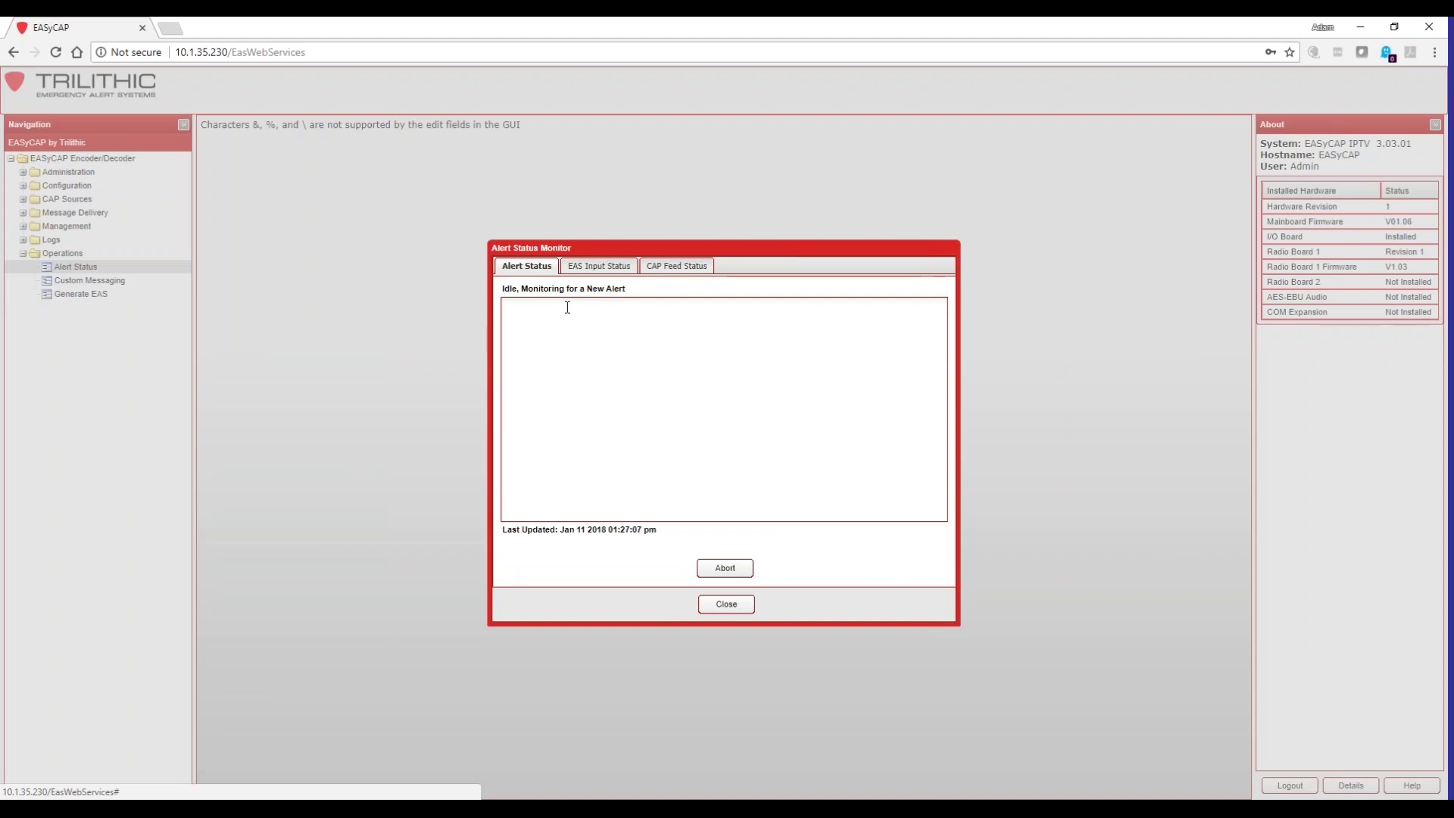
{"action": "left_click", "coordinate": [598, 266]}
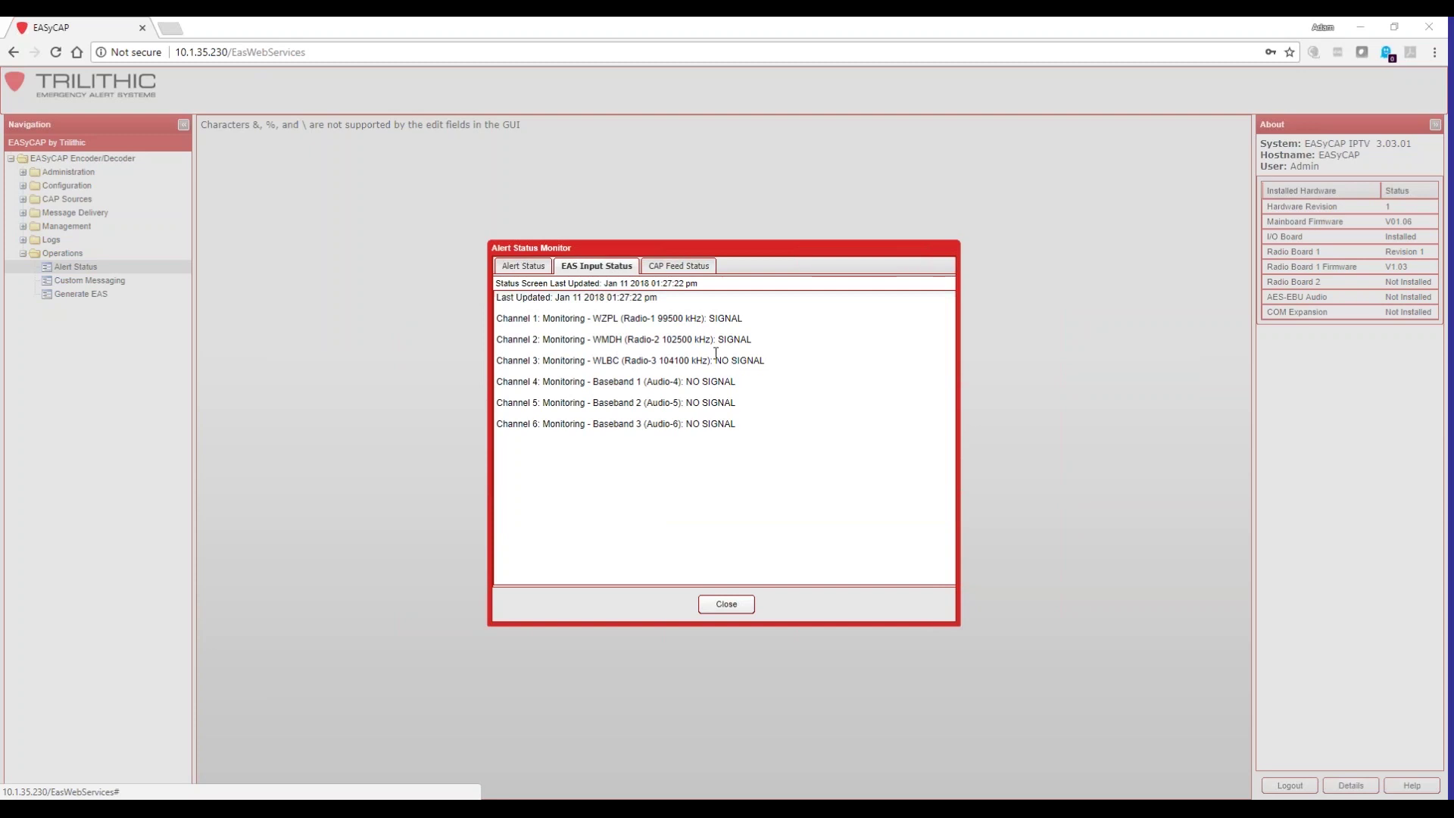
{"action": "left_click", "coordinate": [678, 266]}
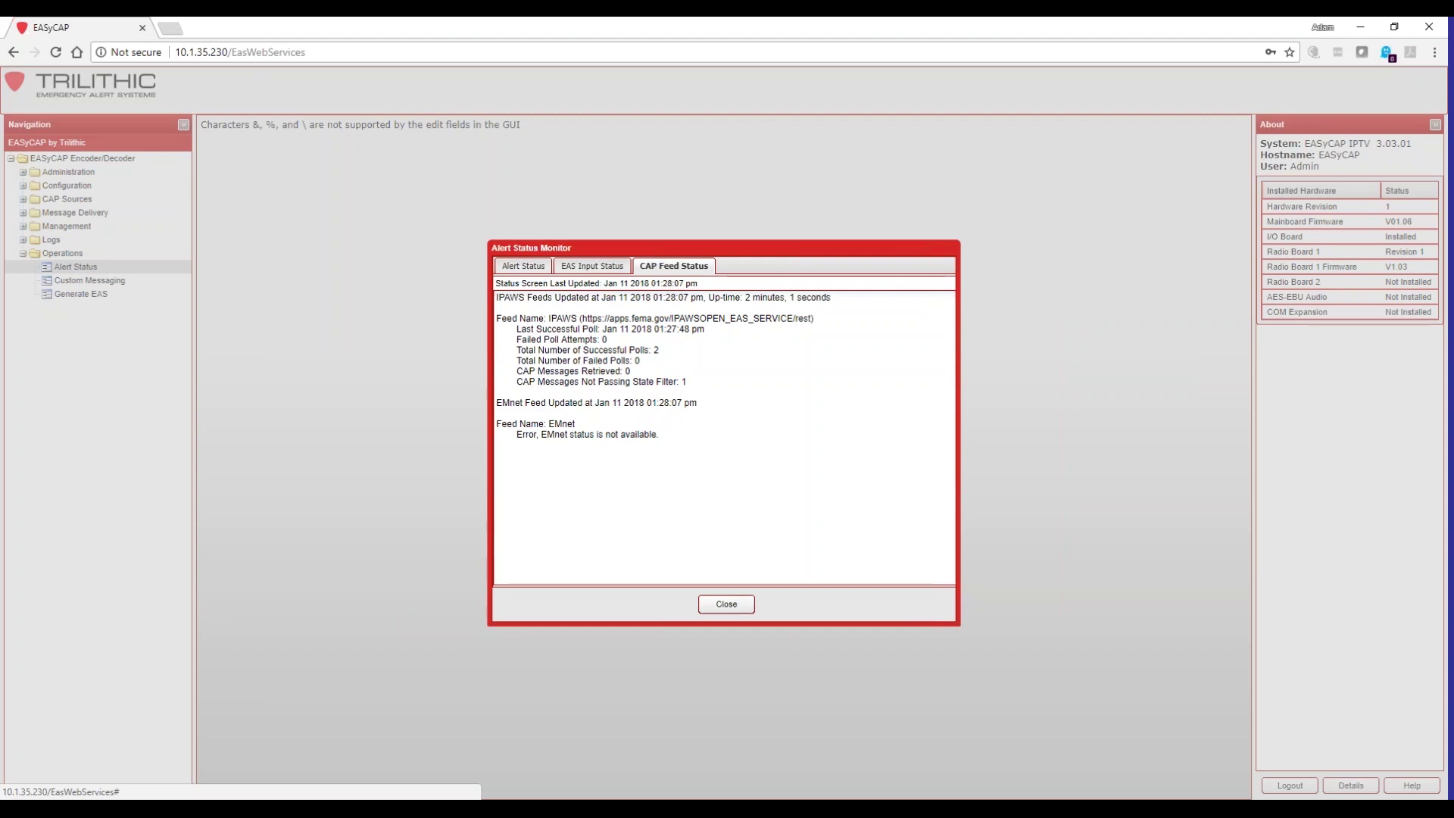
{"action": "left_click", "coordinate": [726, 604]}
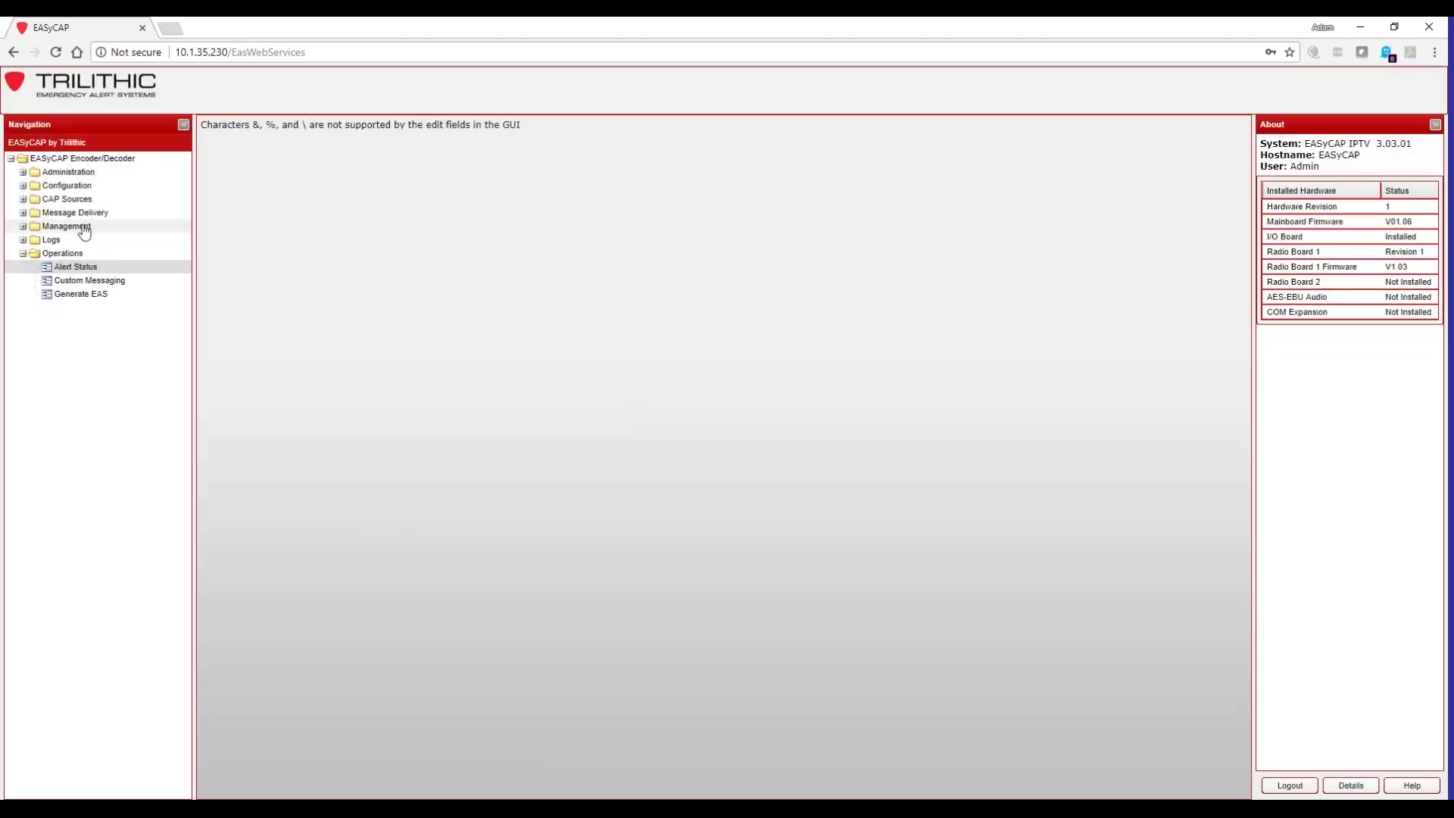
Review the IPAWS Atom feed's configuration and authentication, select Do Not Verify Signatures for signature verification, and accept the feed settings.
{"action": "left_click", "coordinate": [23, 199]}
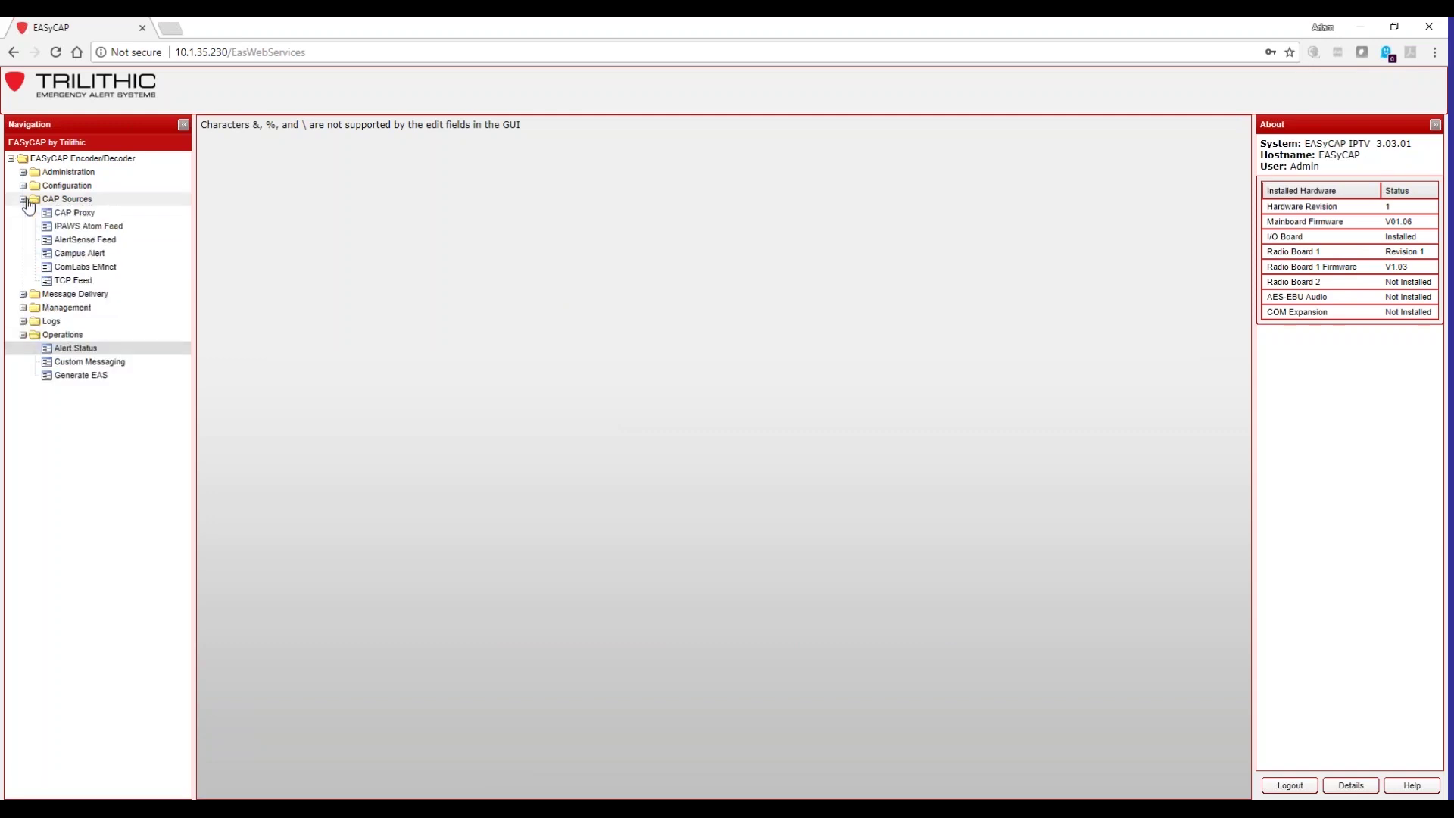
{"action": "left_click", "coordinate": [80, 227]}
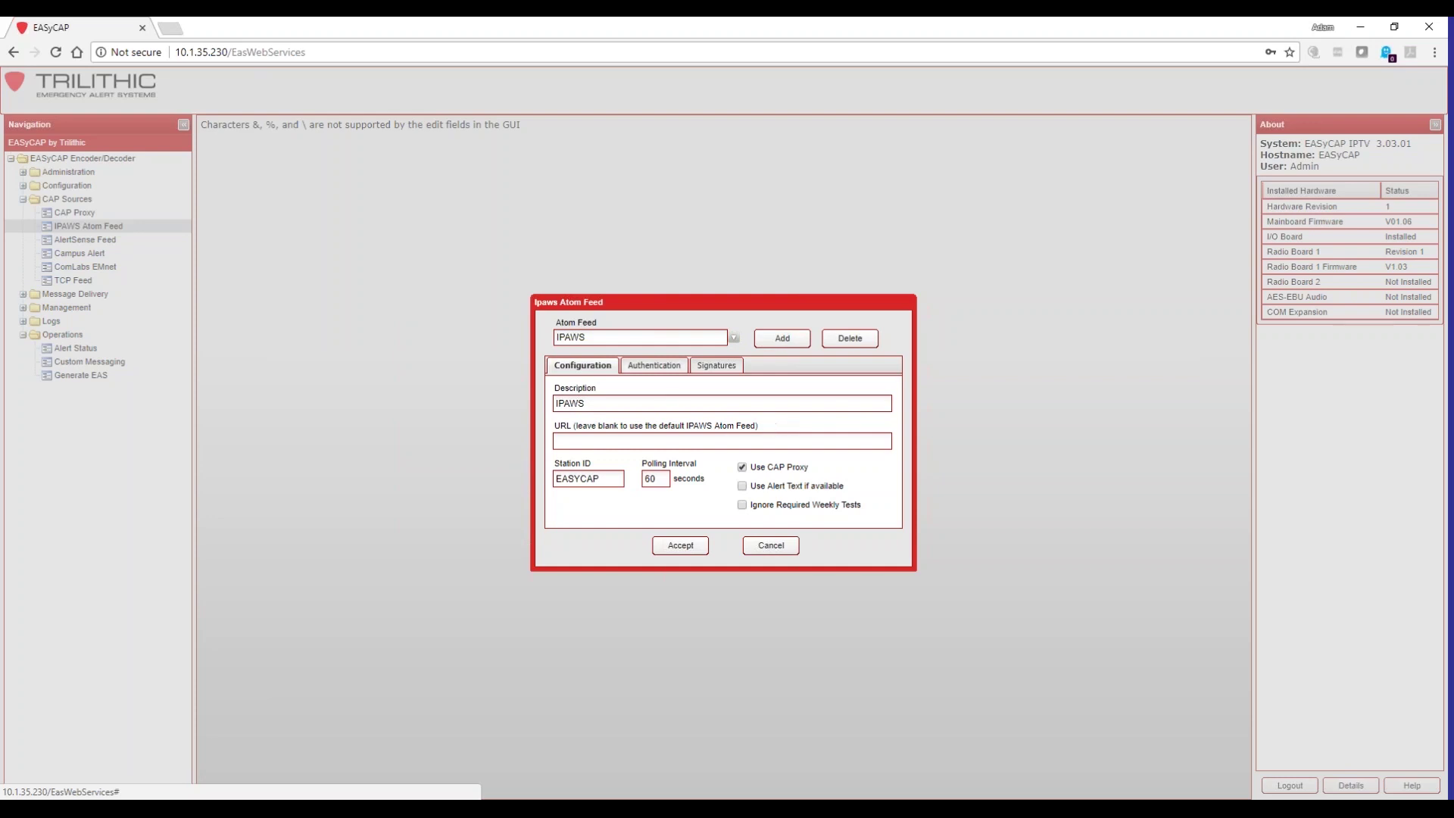
{"action": "left_click", "coordinate": [653, 365]}
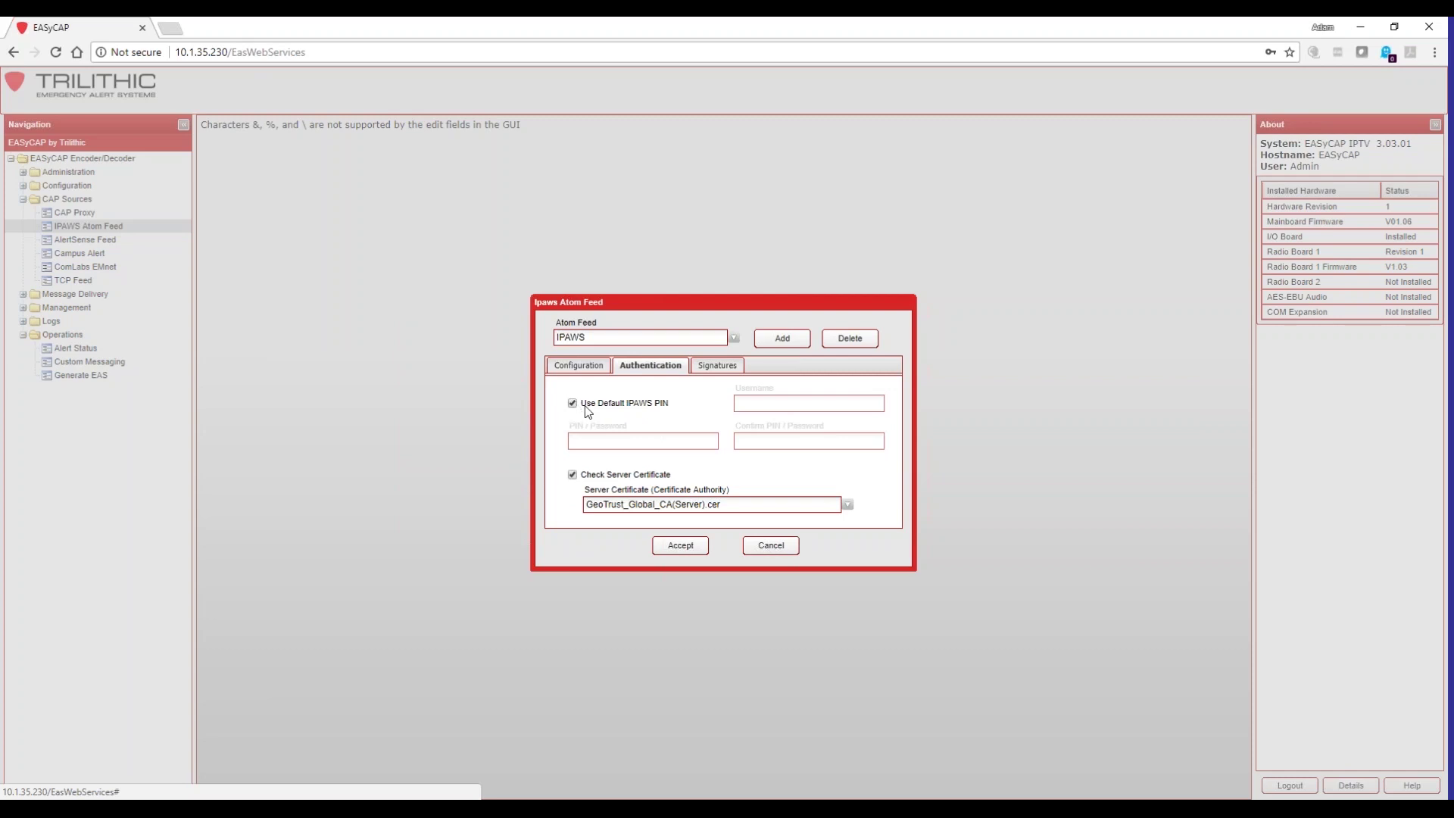
{"action": "left_click", "coordinate": [717, 365]}
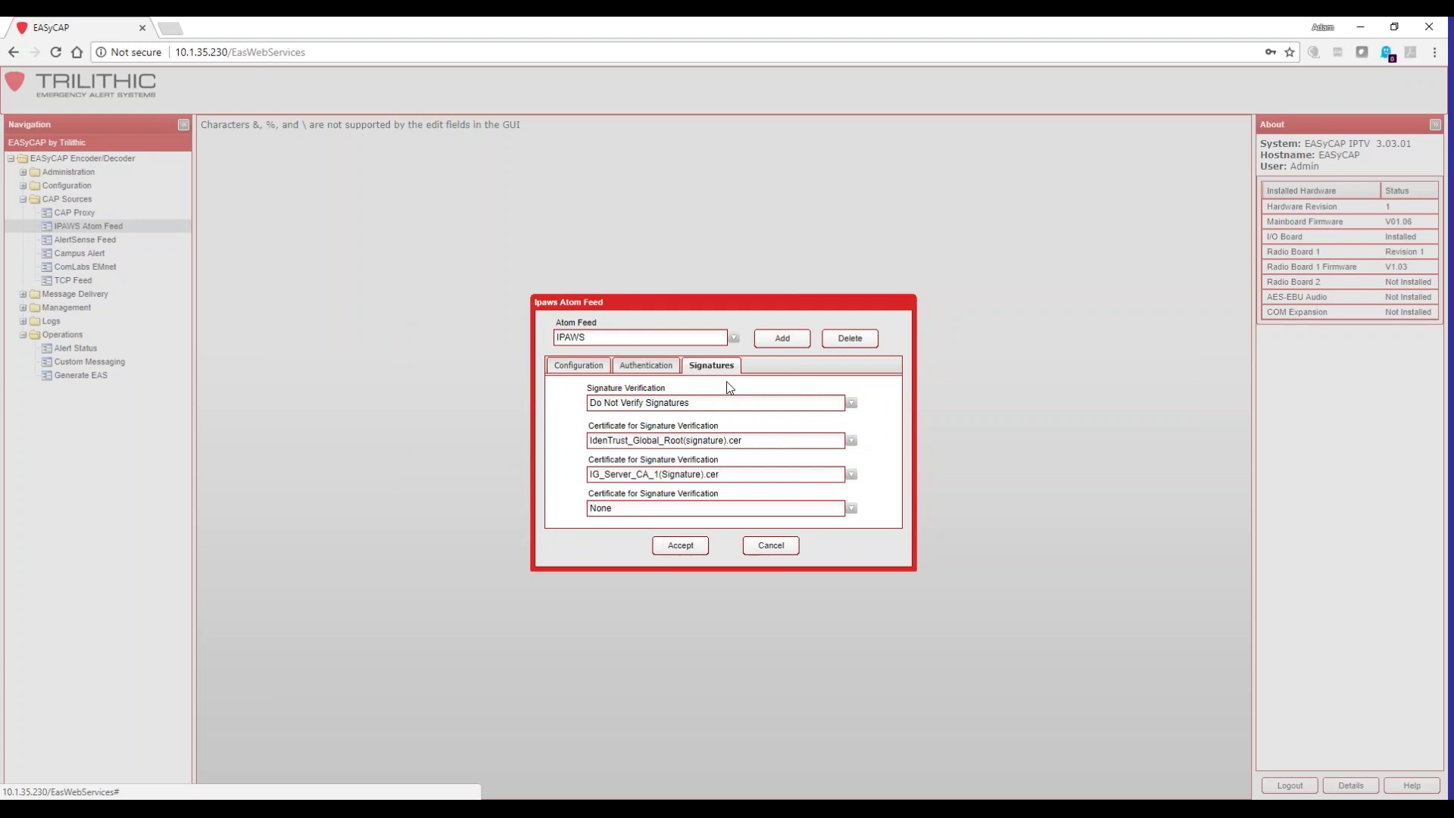
{"action": "left_click", "coordinate": [817, 410]}
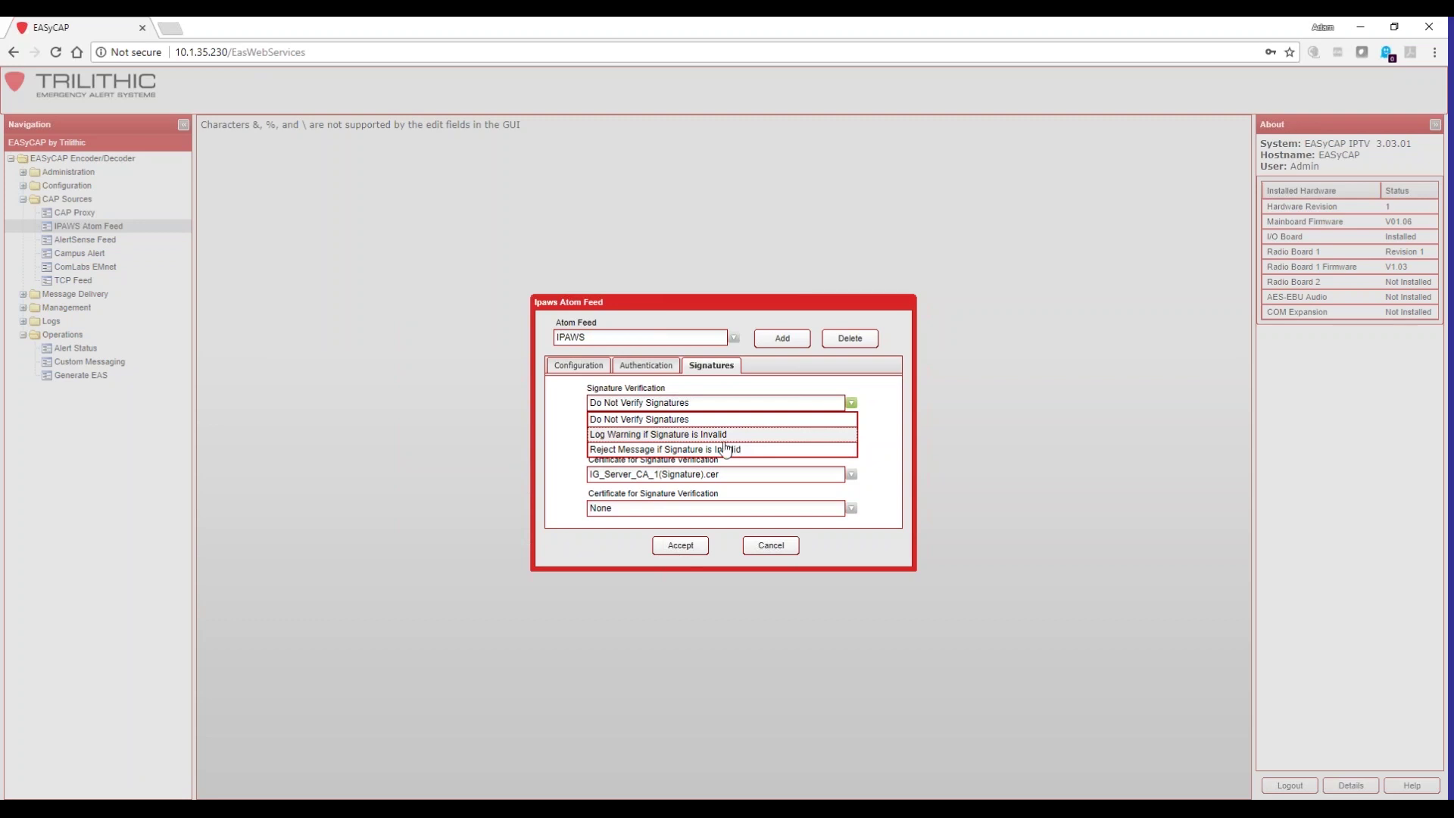
{"action": "left_click", "coordinate": [685, 419]}
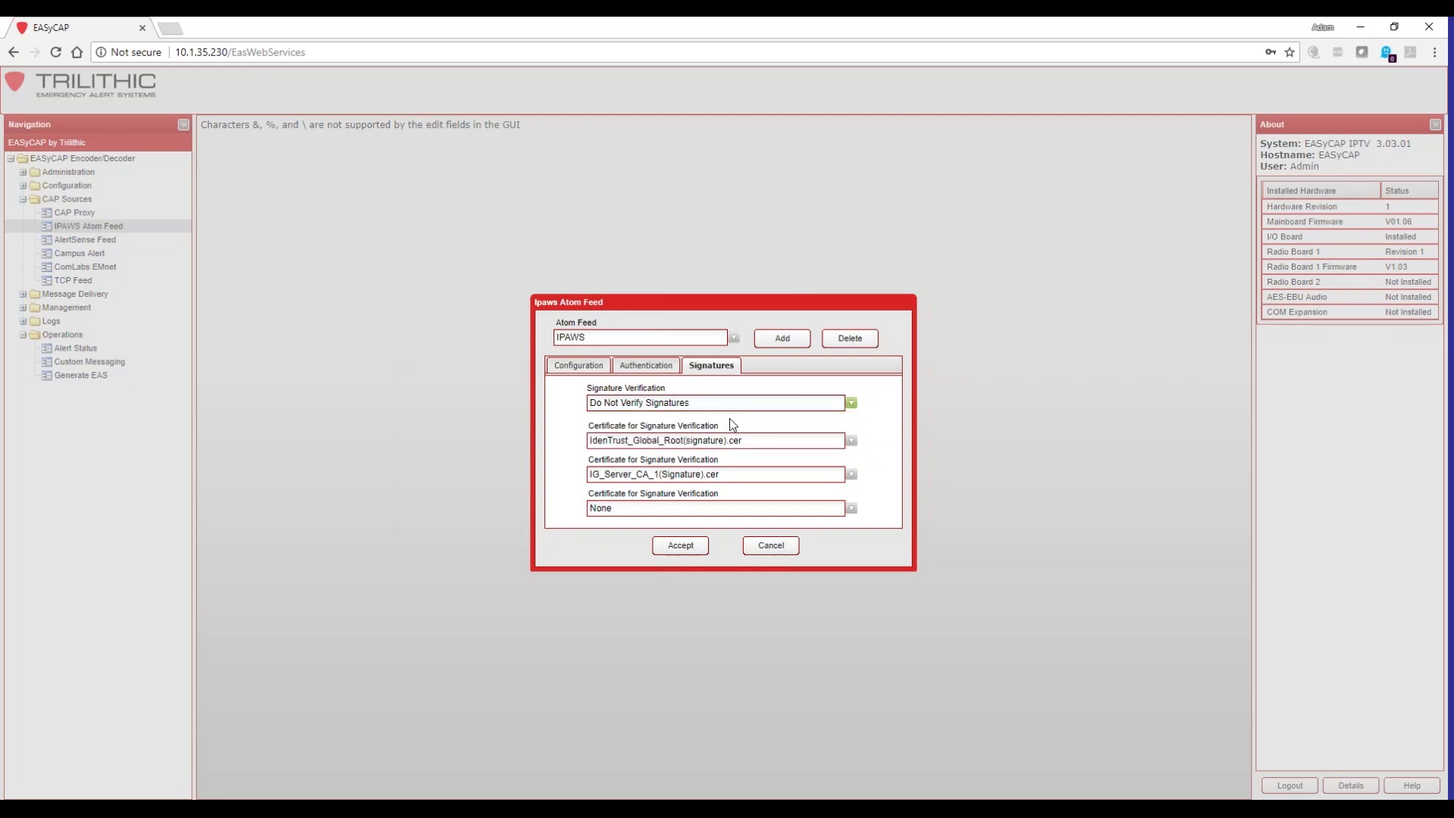
{"action": "left_click", "coordinate": [681, 546]}
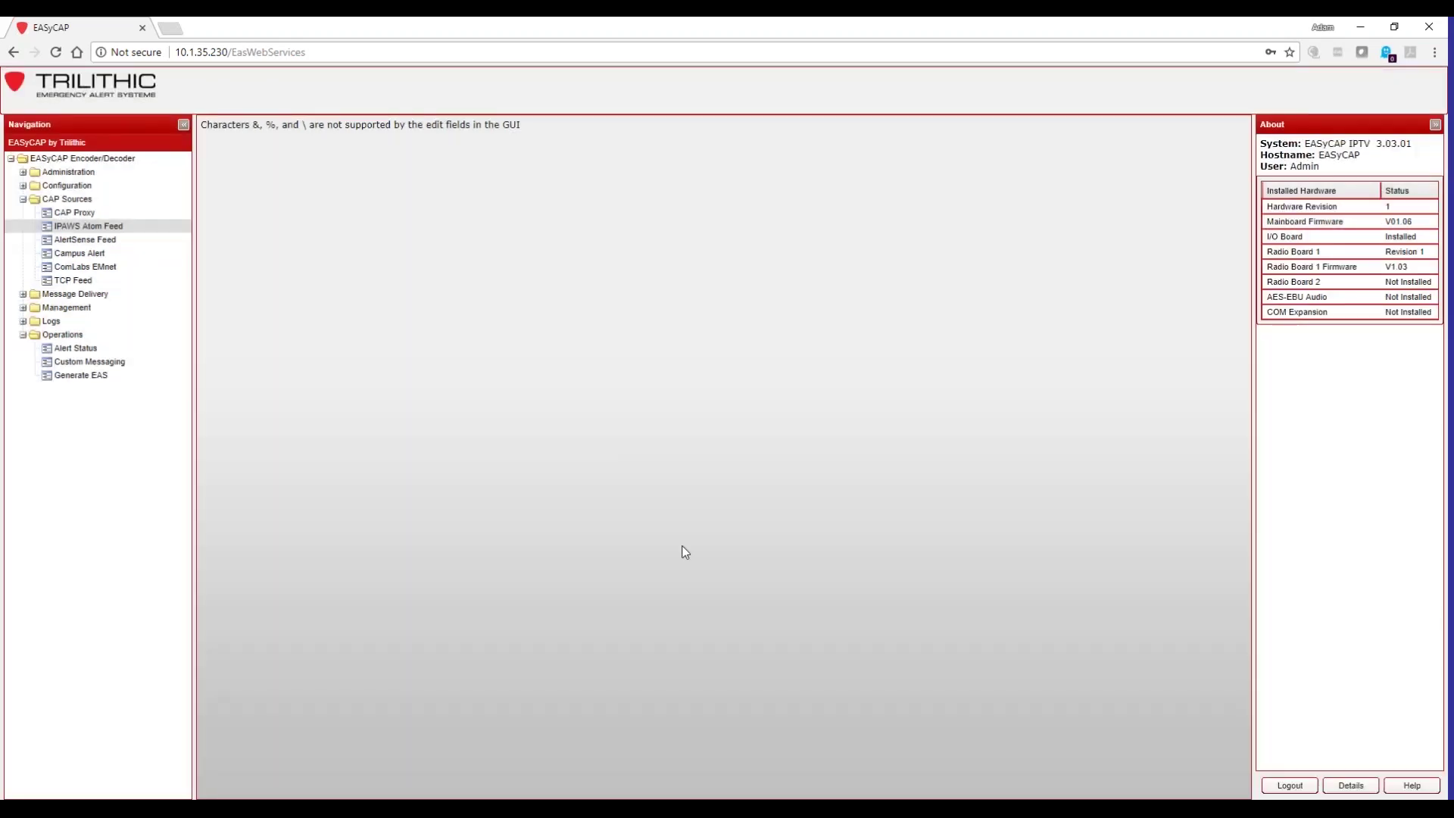